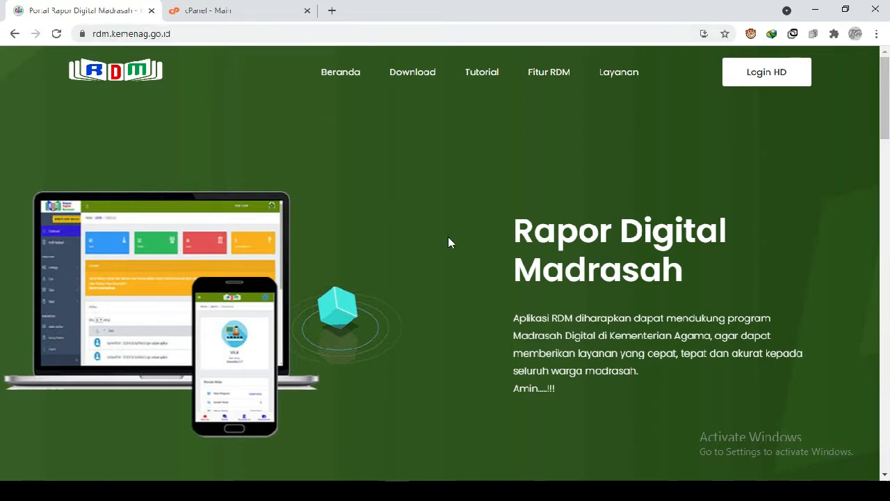
- Open the RDM site's download page and review the VDI, XAMPP/Installer and Hosting versions with their download options
scroll(448, 237, down, 3)
scroll(448, 236, up, 3)
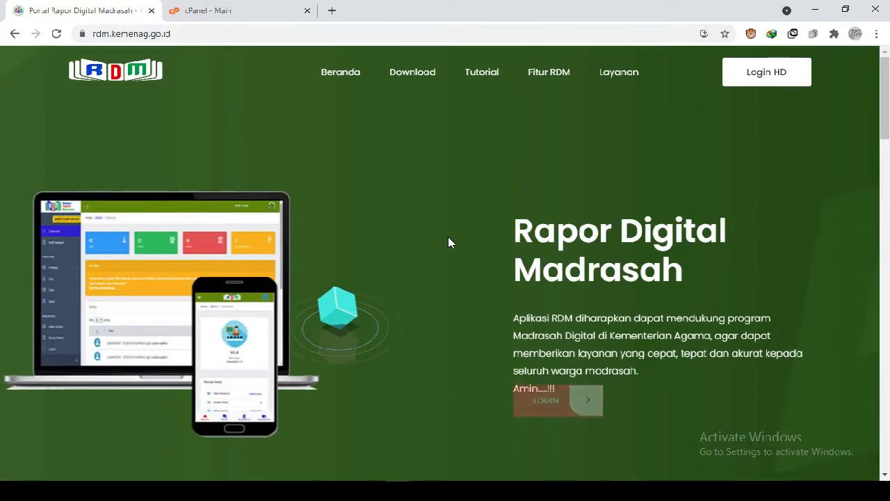
click(424, 74)
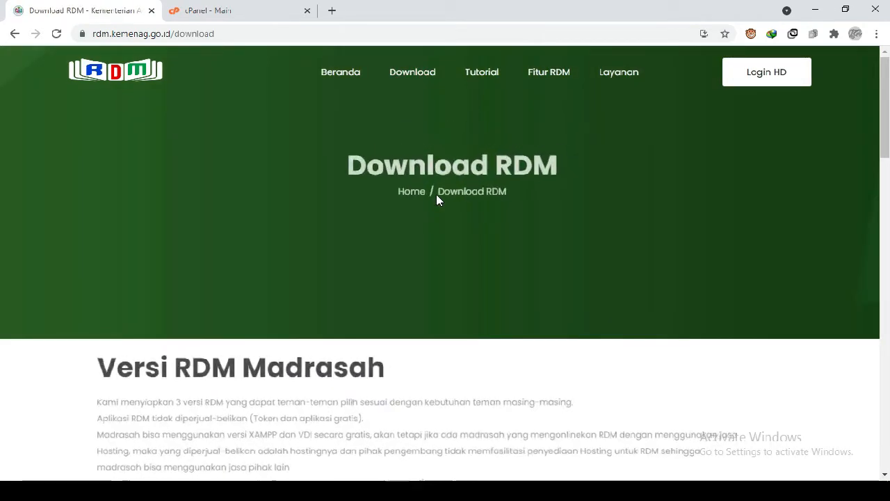
scroll(437, 200, down, 2)
scroll(437, 200, down, 10)
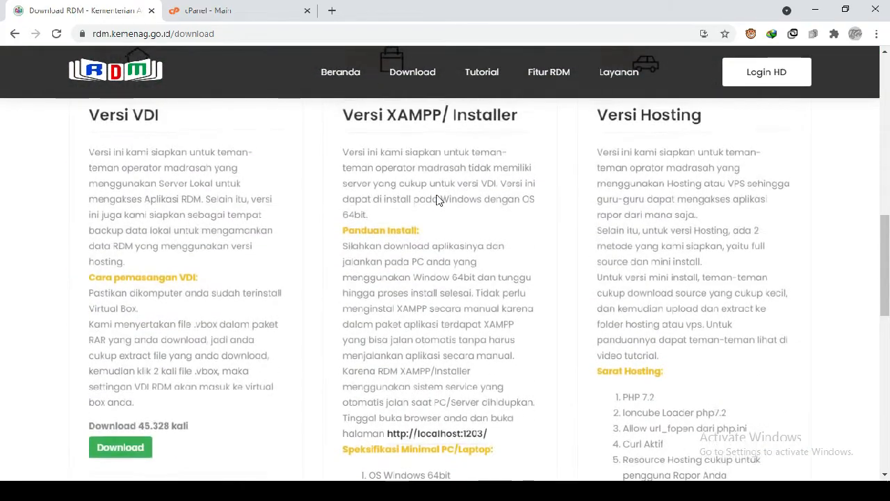
scroll(437, 200, down, 1)
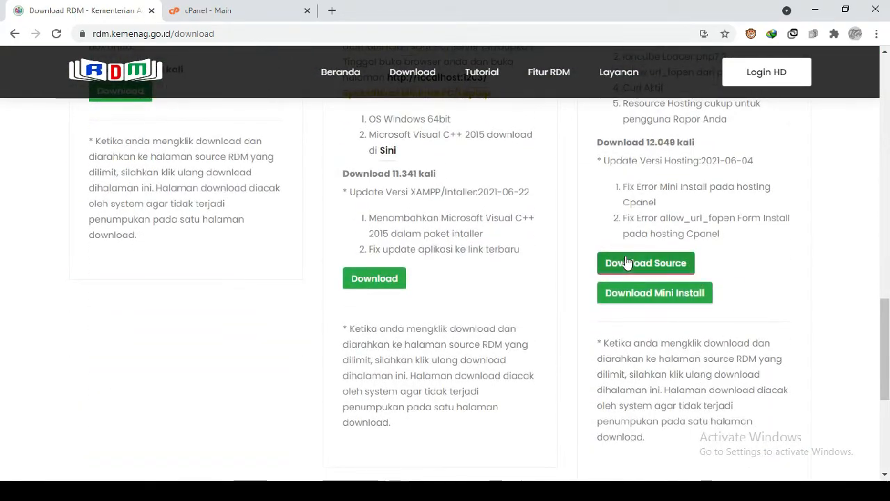
scroll(479, 249, up, 7)
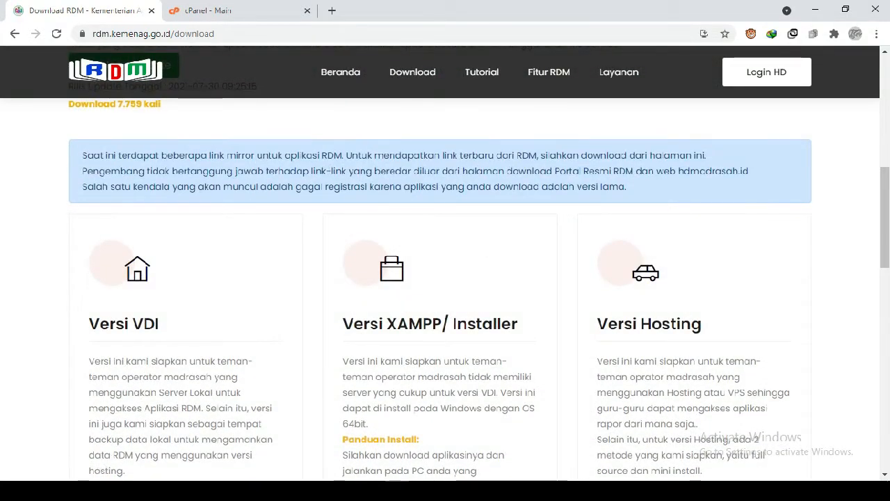
- Switch to File Explorer and check the RDMhosting_3 archive in the HOSTING folder, returning to the browser
click(148, 394)
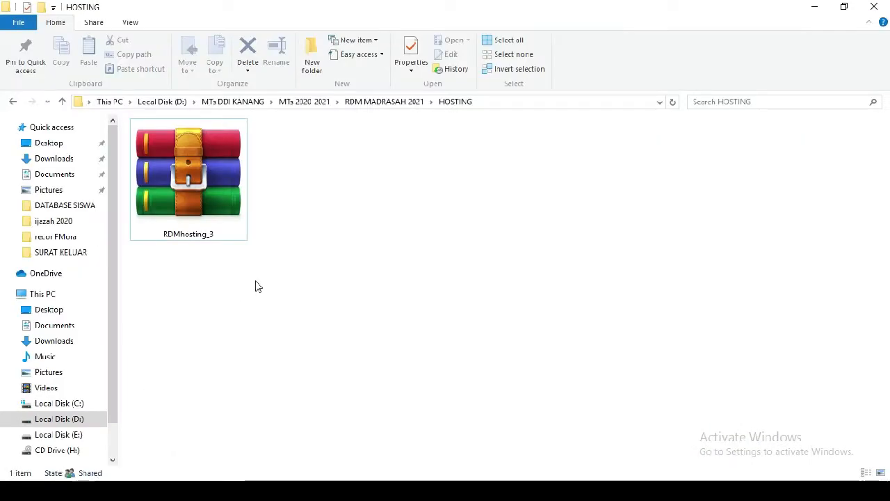
drag(254, 281, 172, 180)
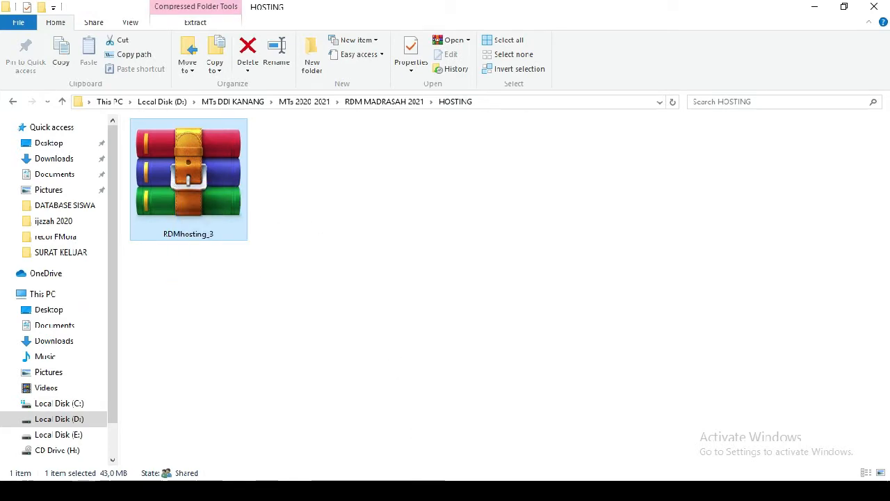
click(433, 491)
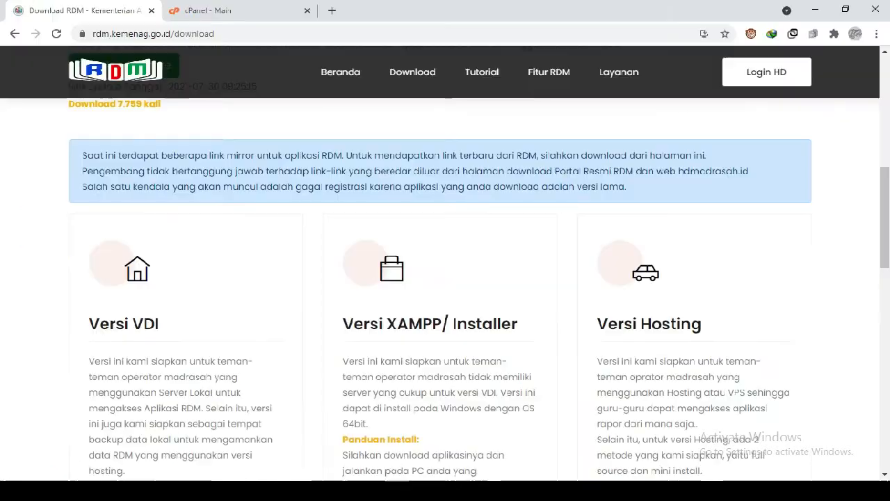
- Switch to cPanel and open the Subdomains page from the Domains section
click(242, 6)
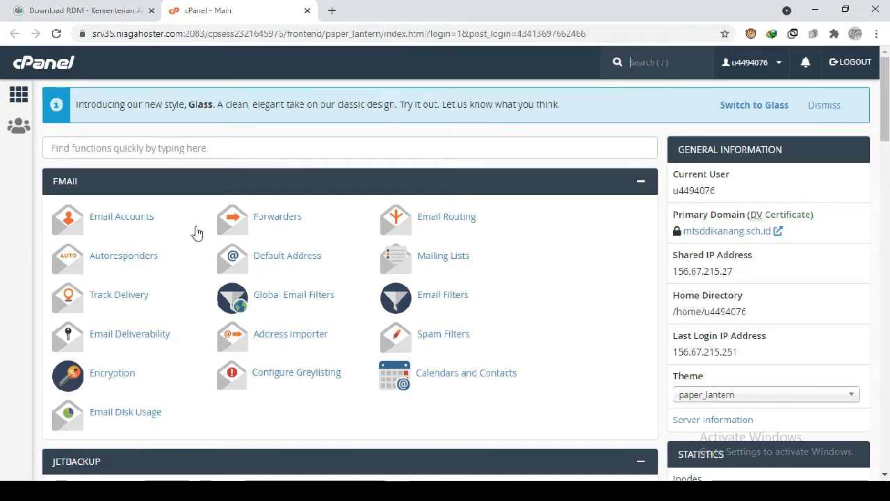
scroll(183, 255, down, 5)
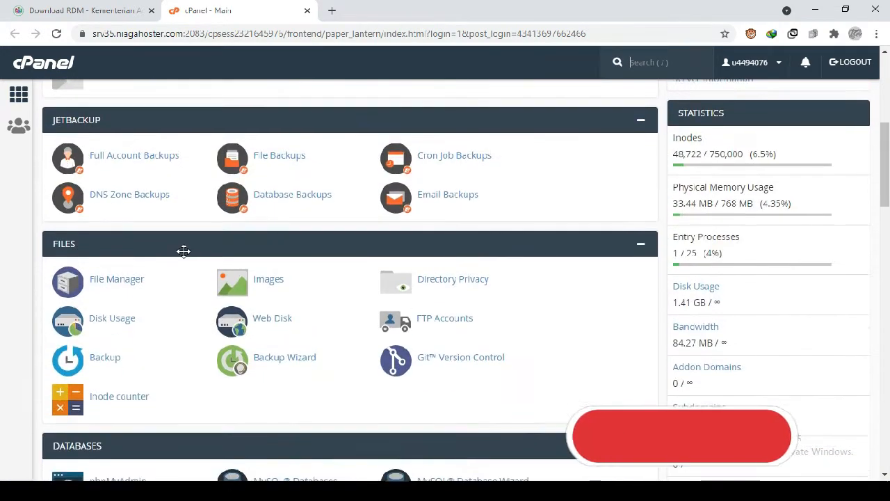
scroll(184, 252, down, 2)
scroll(185, 256, down, 1)
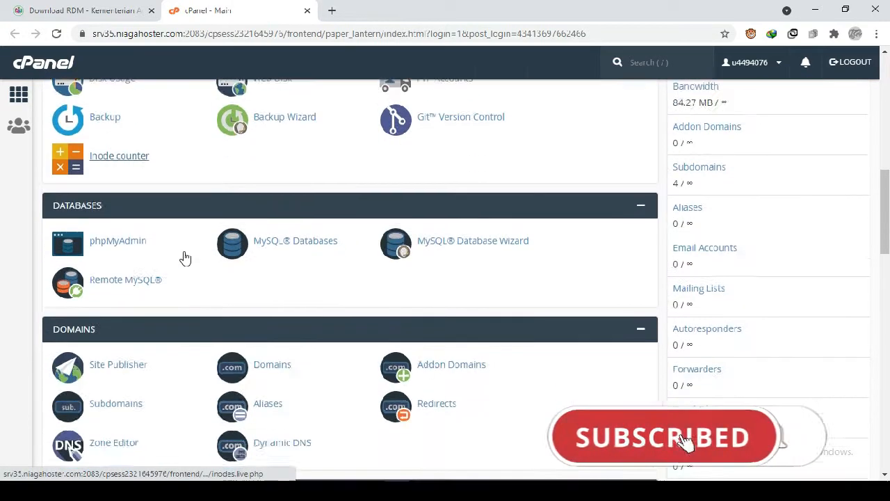
scroll(184, 255, down, 1)
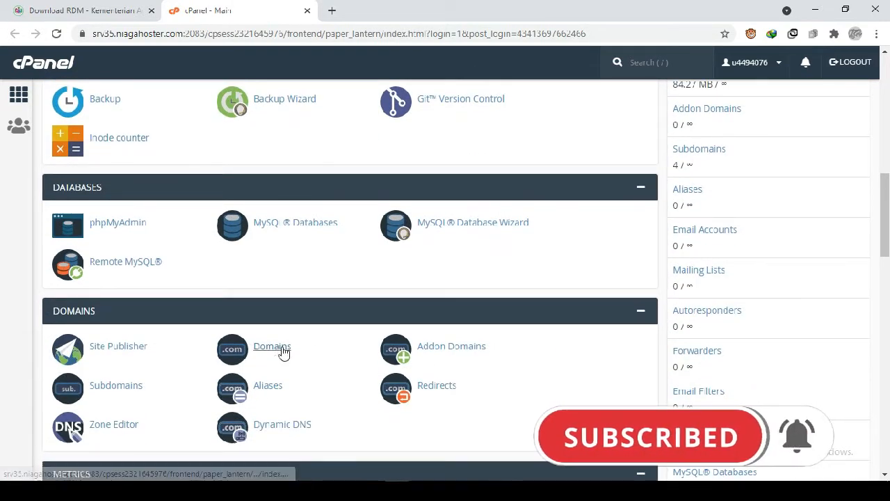
click(128, 388)
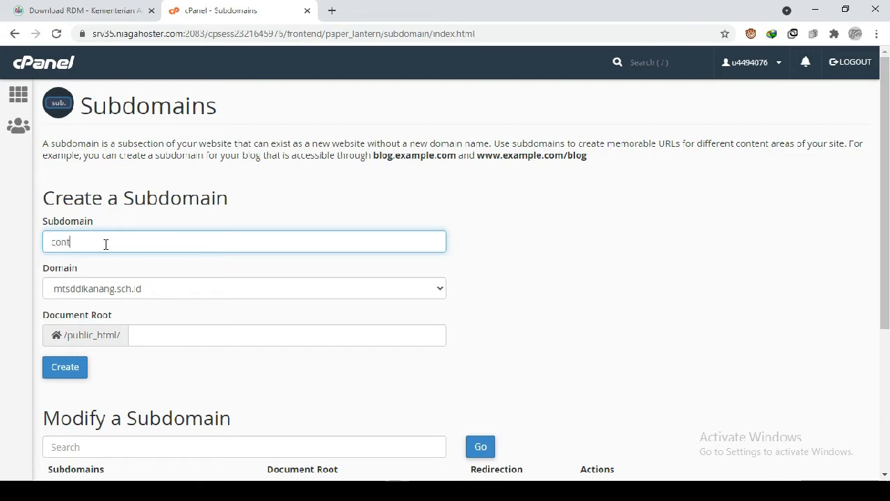
- Create the subdomain contohrdm under mtsddikanang.sch.id with document root contohrdm, and return to the subdomain form
text(d)
text(h)
click(209, 340)
scroll(228, 343, down, 1)
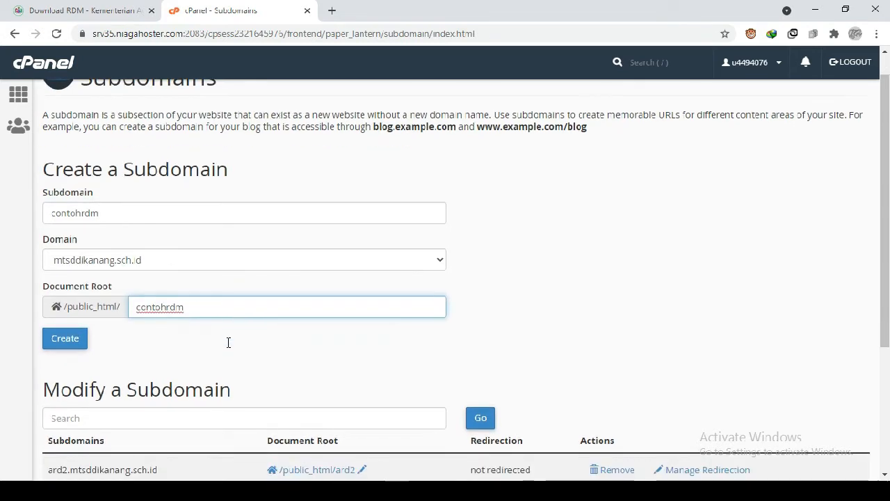
click(75, 341)
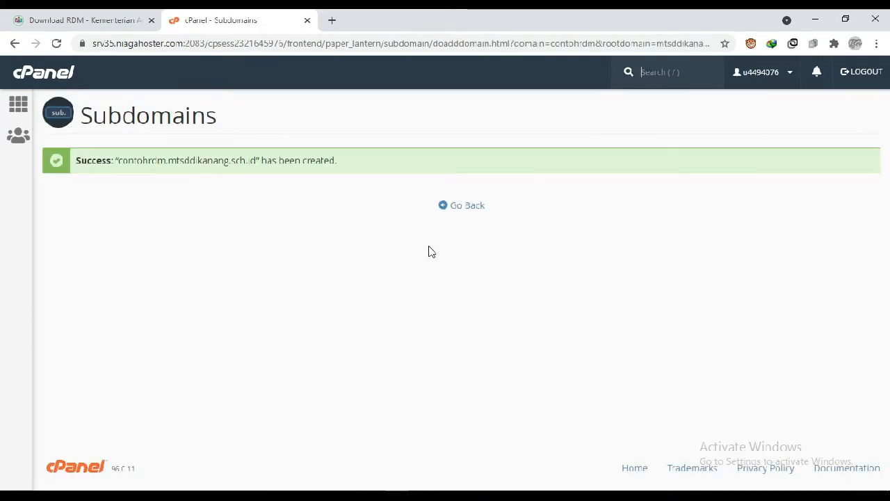
click(467, 207)
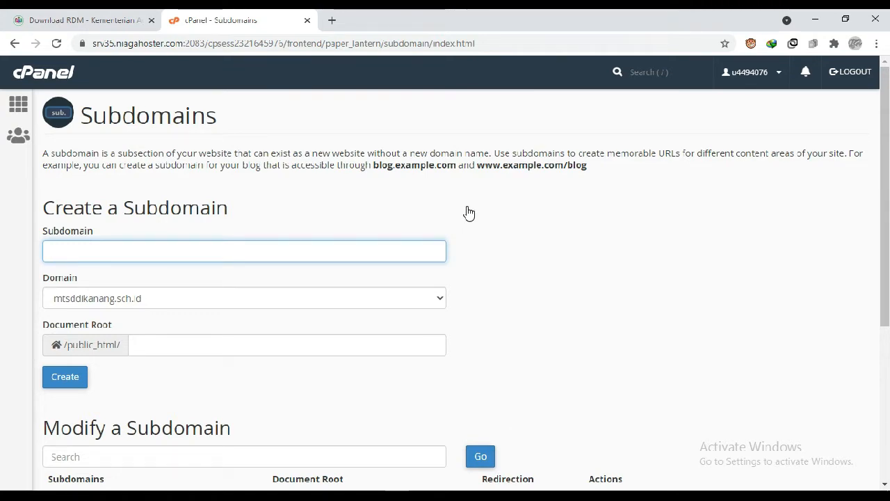
- Return to the cPanel home page and open File Manager from the Files section
click(19, 110)
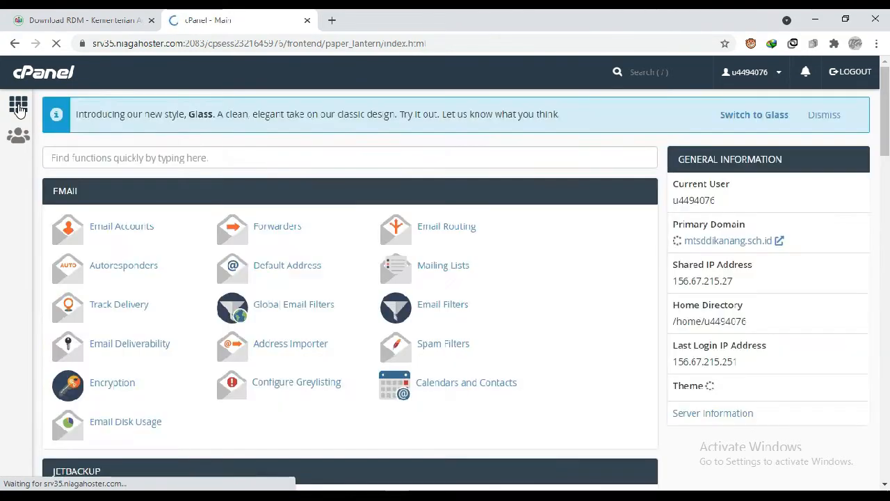
scroll(308, 357, down, 2)
scroll(311, 357, down, 1)
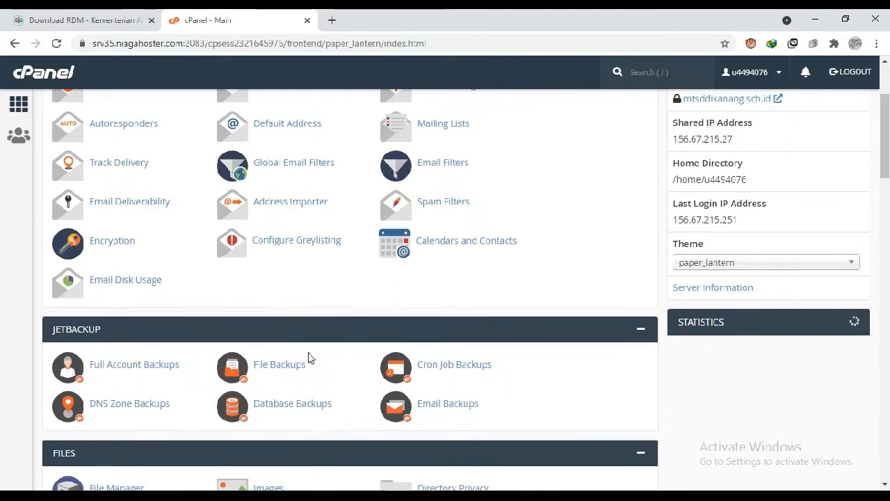
scroll(311, 358, down, 2)
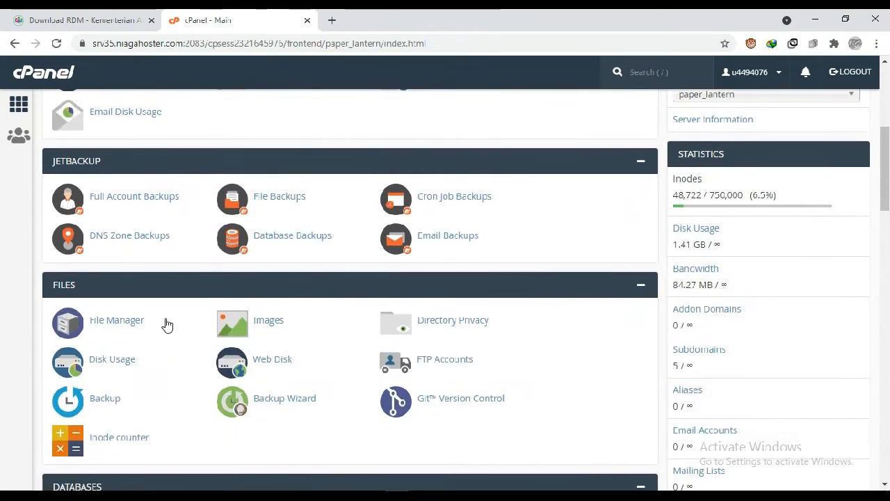
click(111, 326)
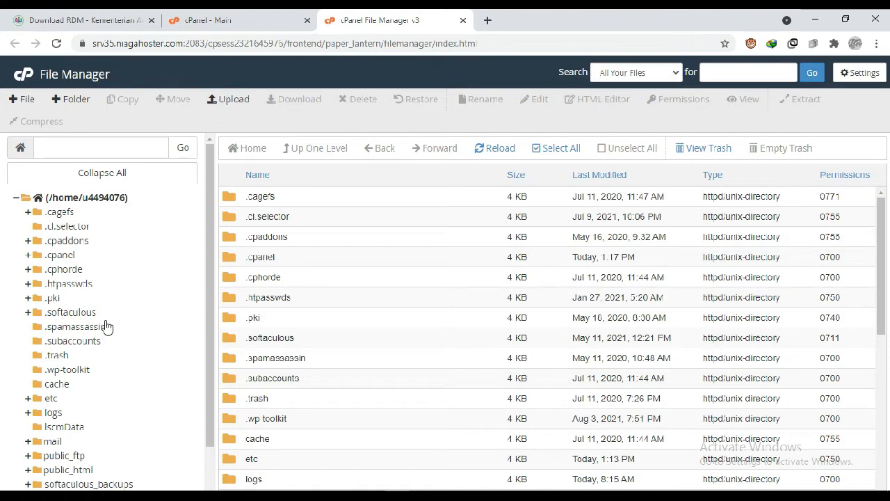
- Expand public_html in the folder tree and open the contohrdm folder
scroll(106, 326, down, 2)
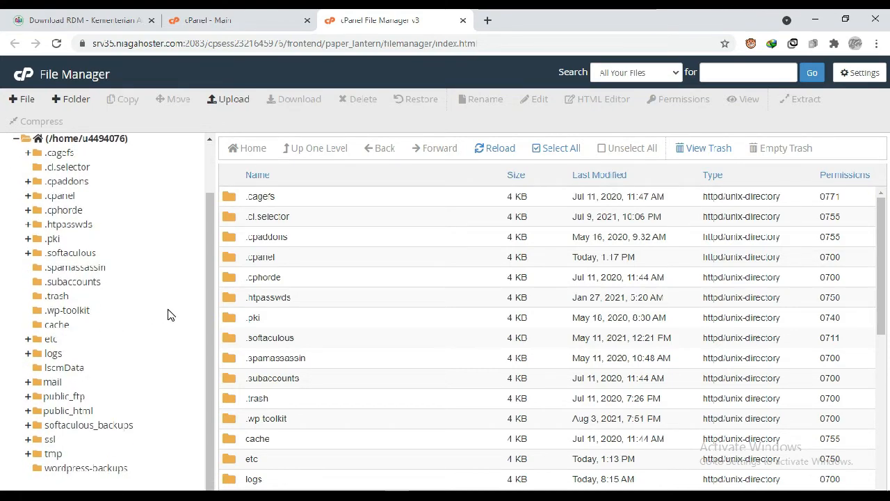
click(42, 416)
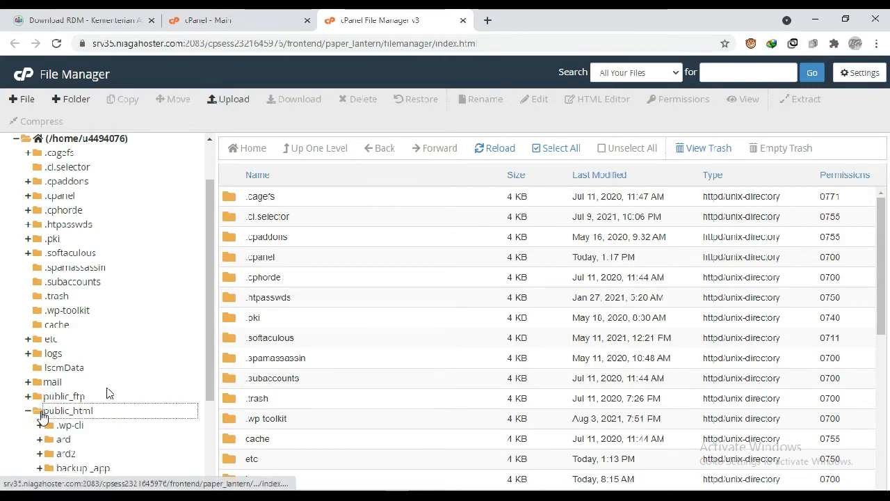
scroll(199, 369, down, 3)
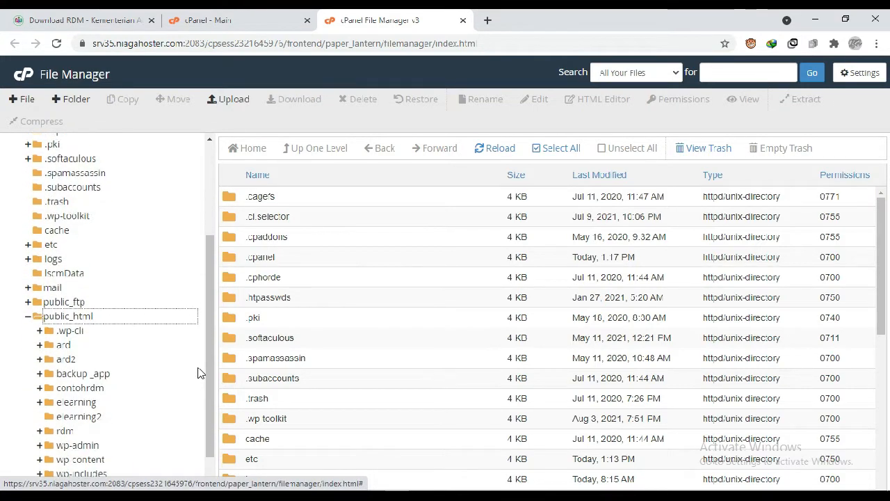
scroll(199, 372, down, 2)
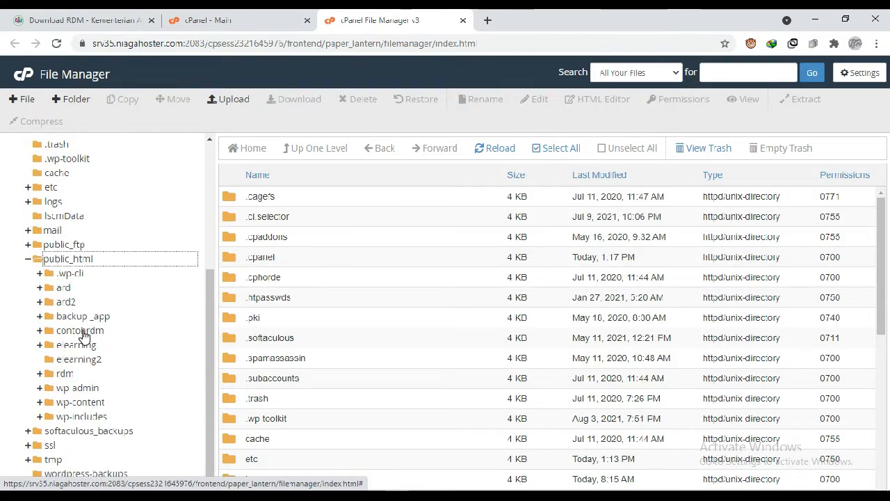
click(82, 332)
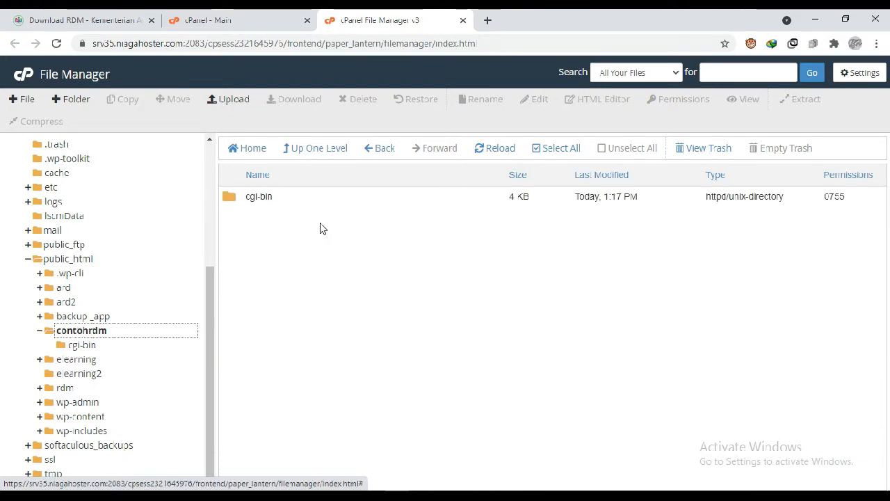
- Permanently delete the cgi-bin folder from contohrdm, skipping the trash
drag(348, 212, 247, 196)
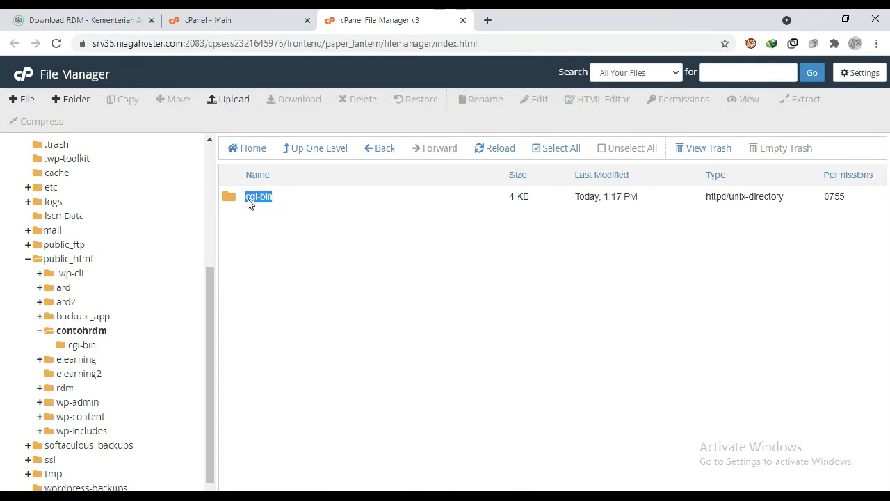
right_click(249, 200)
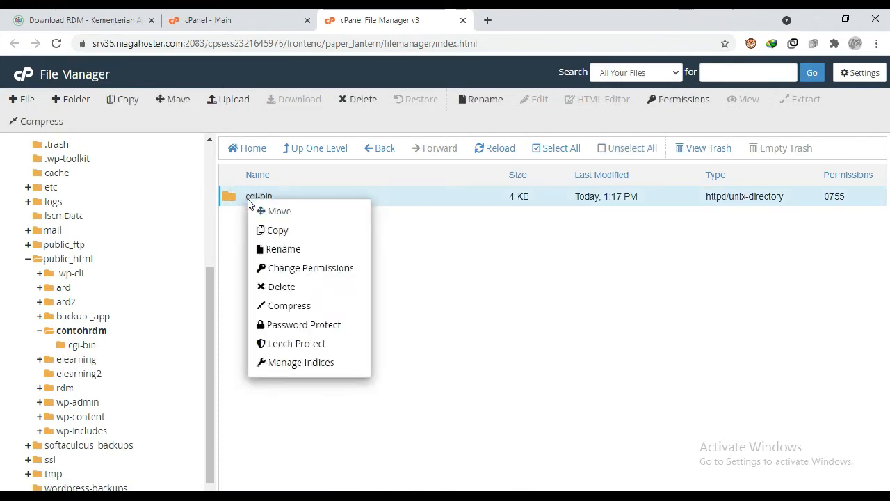
click(296, 291)
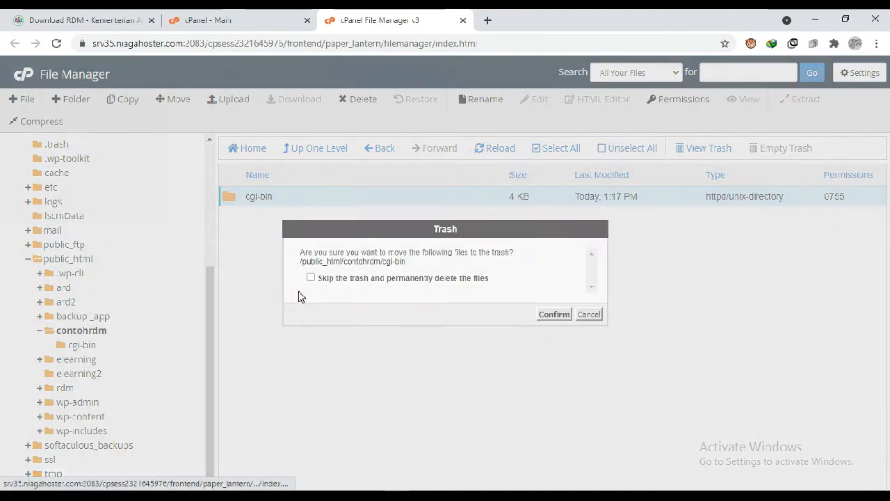
click(398, 280)
click(544, 315)
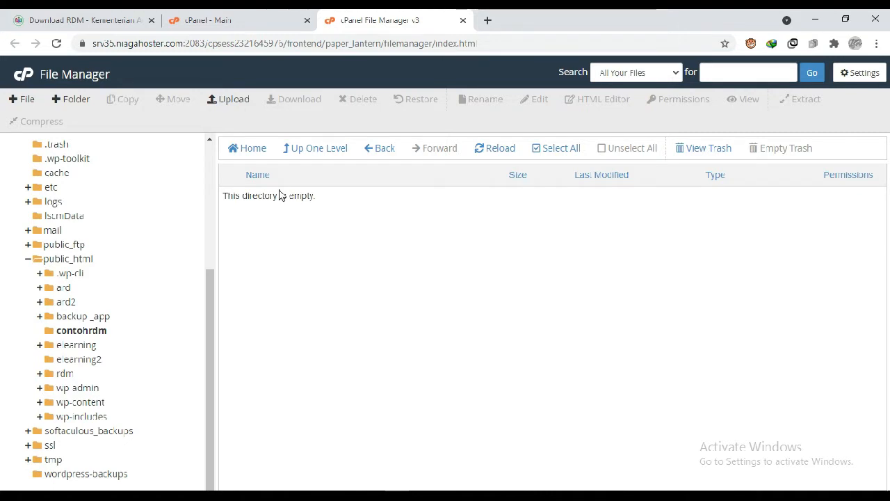
- Upload the RDMhosting_3 ZIP archive from the local HOSTING folder into public_html/contohrdm
click(229, 101)
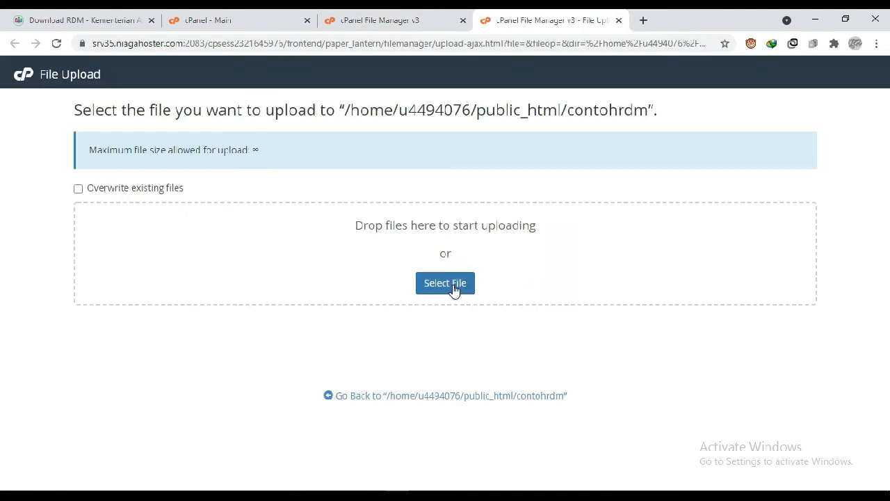
click(453, 287)
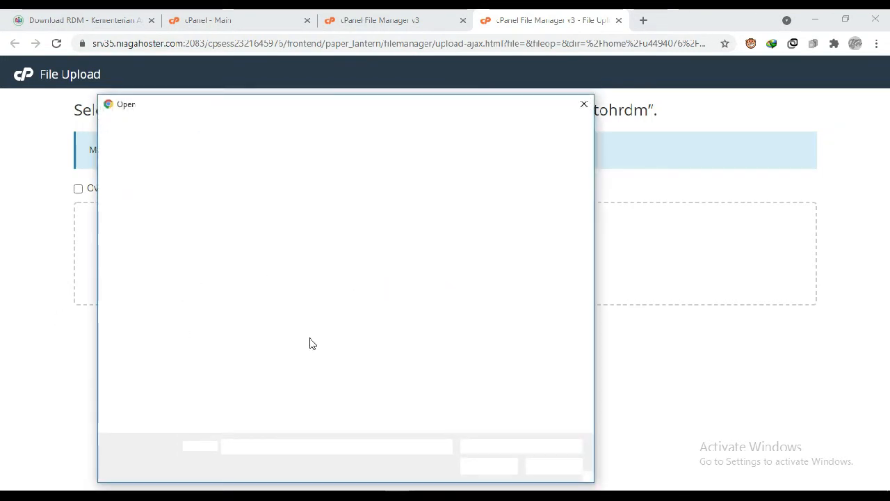
double_click(277, 191)
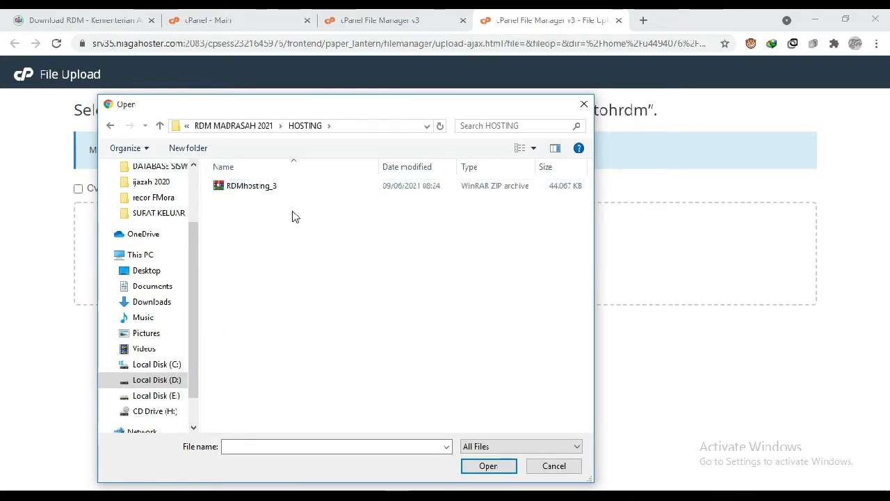
click(260, 187)
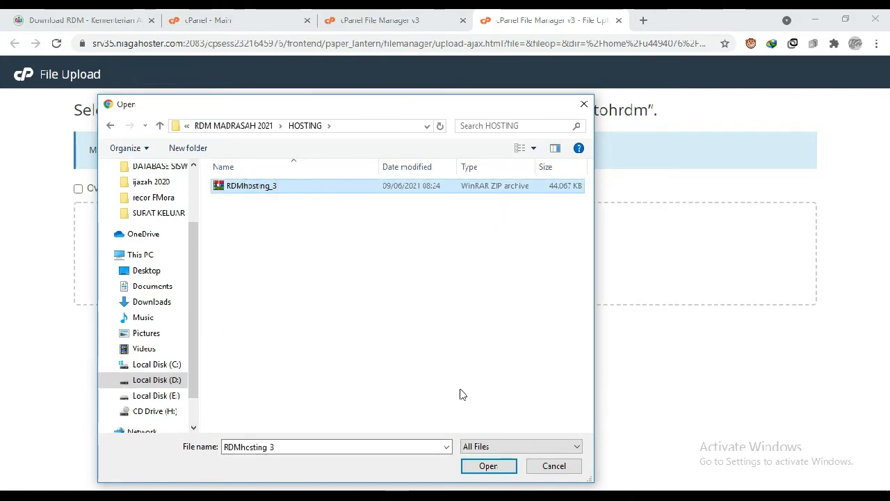
click(489, 466)
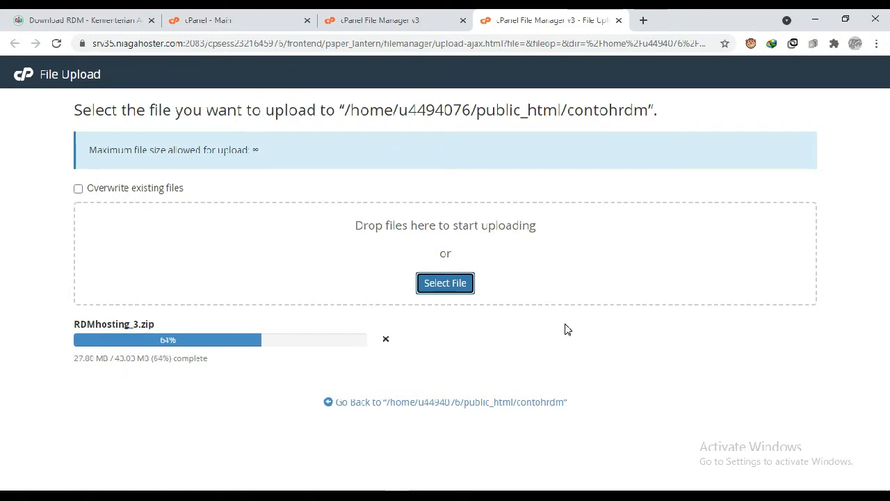
click(577, 353)
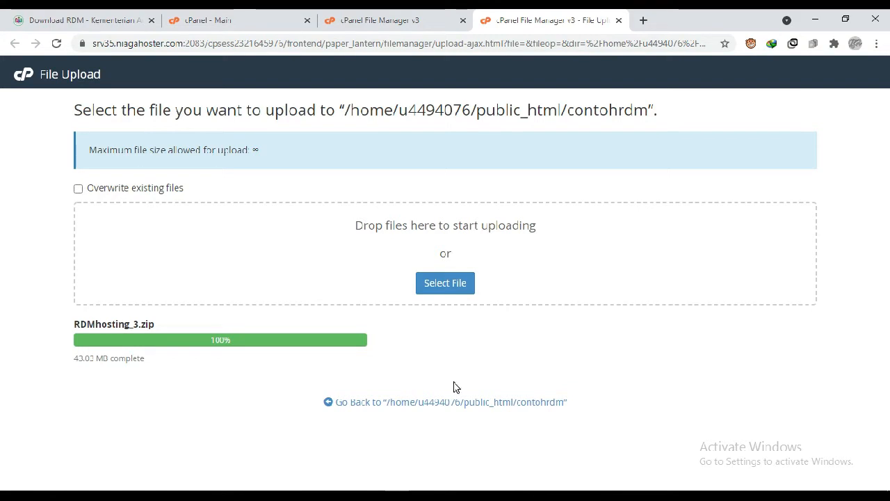
- Return to the contohrdm folder and extract RDMhosting_3.zip into /public_html/contohrdm
click(415, 403)
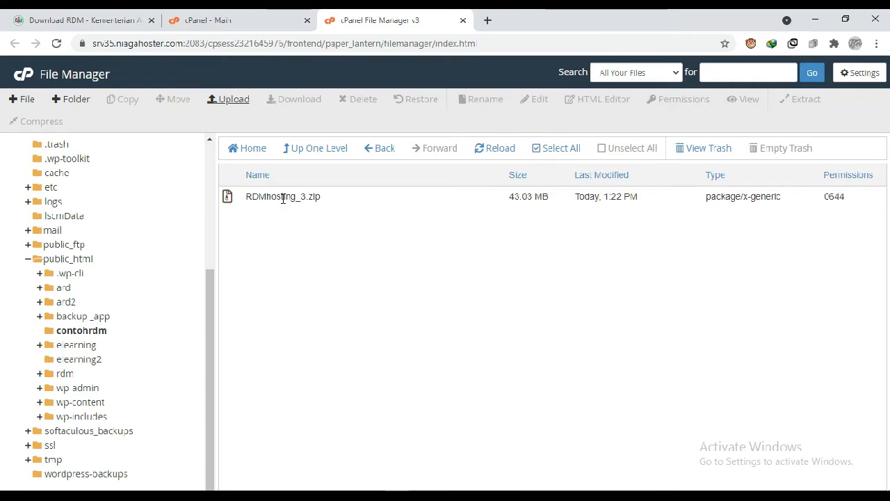
click(232, 201)
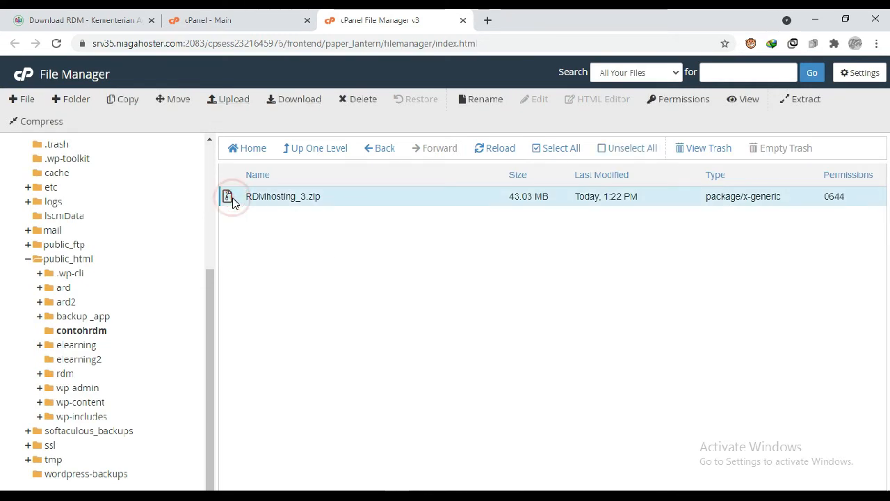
right_click(233, 201)
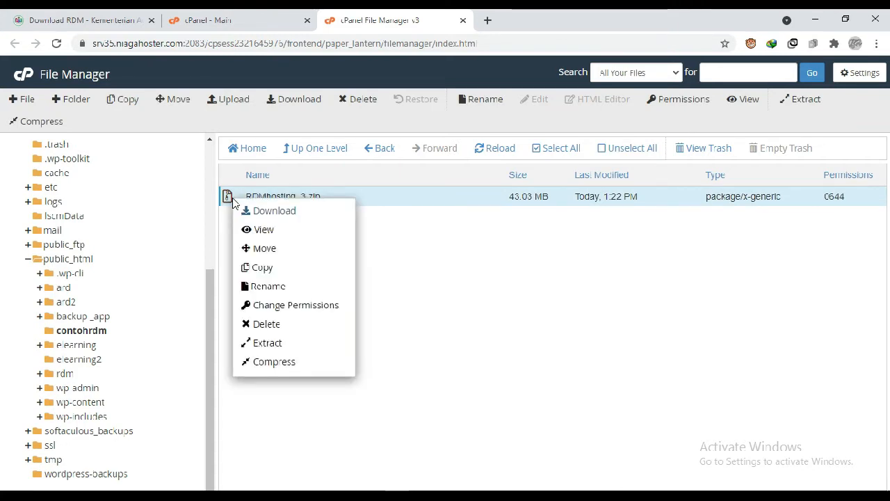
click(281, 343)
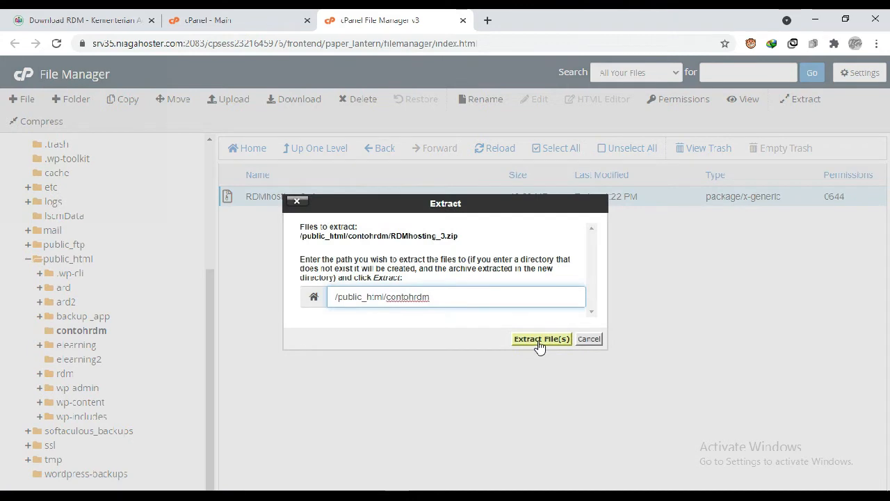
click(540, 340)
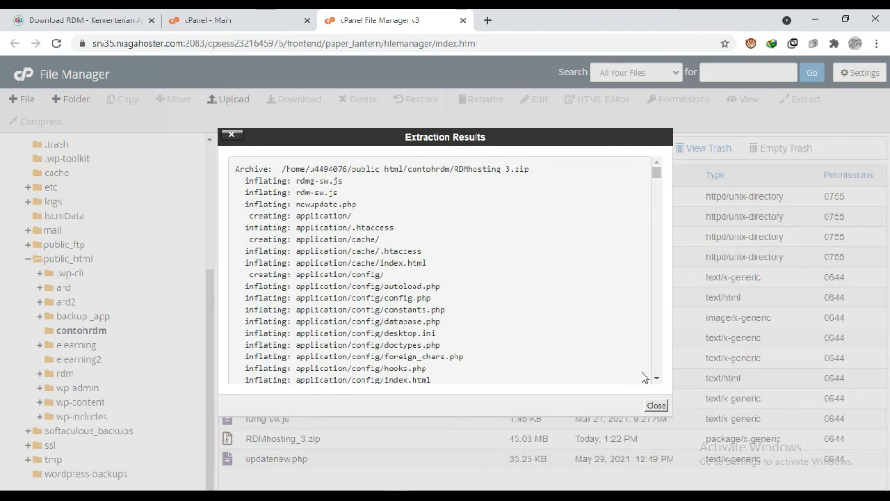
click(657, 405)
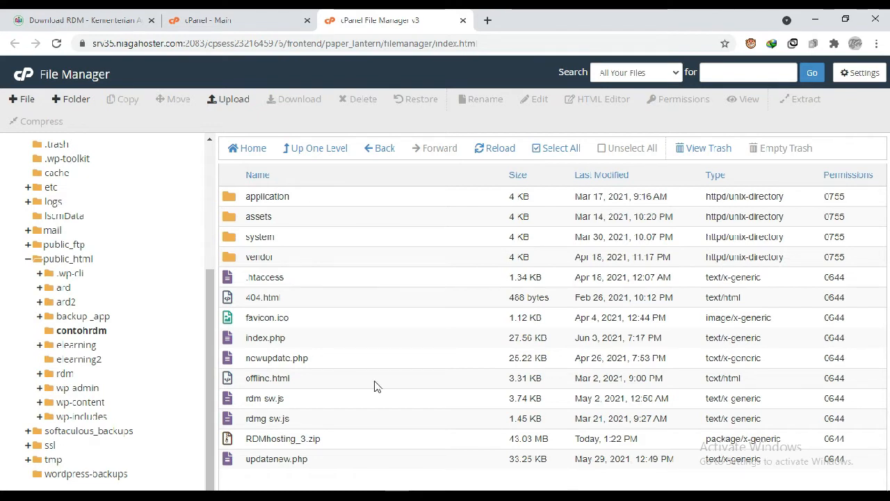
- Permanently delete the RDMhosting_3.zip archive from contohrdm, skipping the trash
click(231, 444)
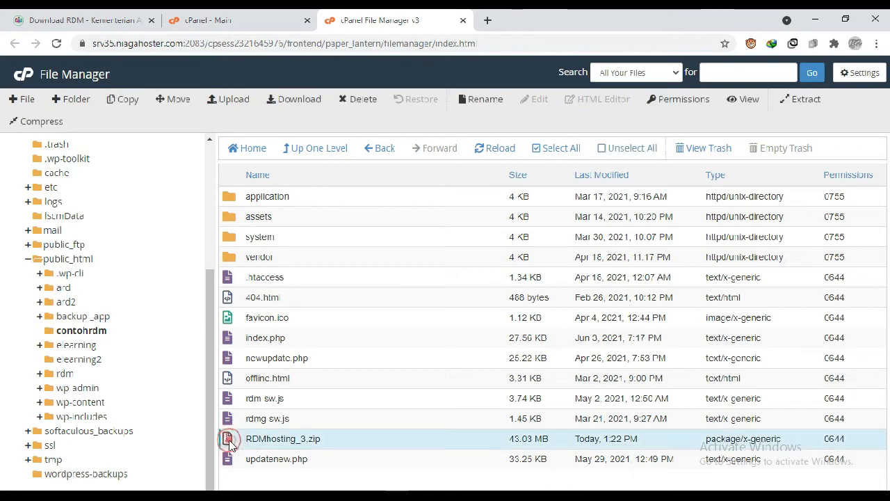
click(232, 444)
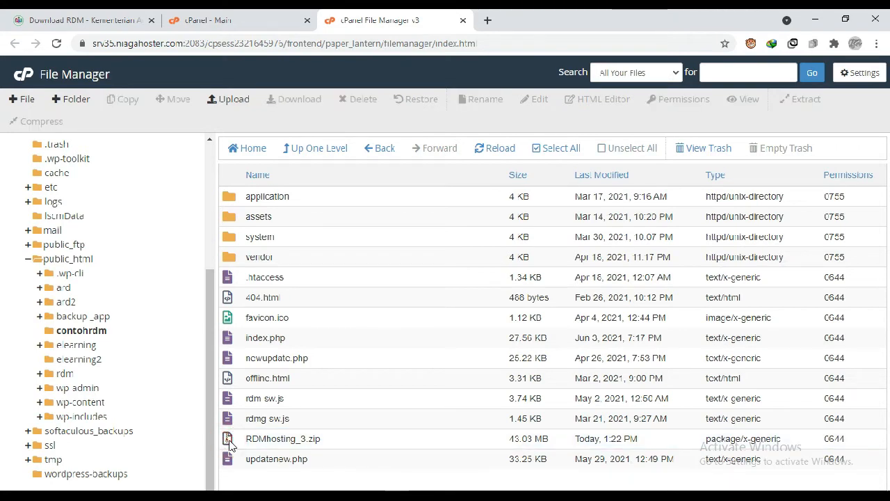
right_click(232, 444)
click(240, 431)
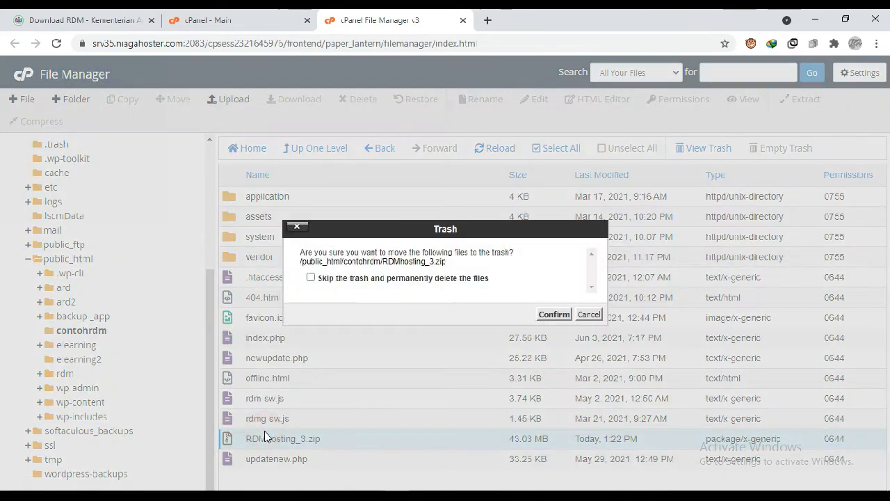
click(387, 282)
click(555, 315)
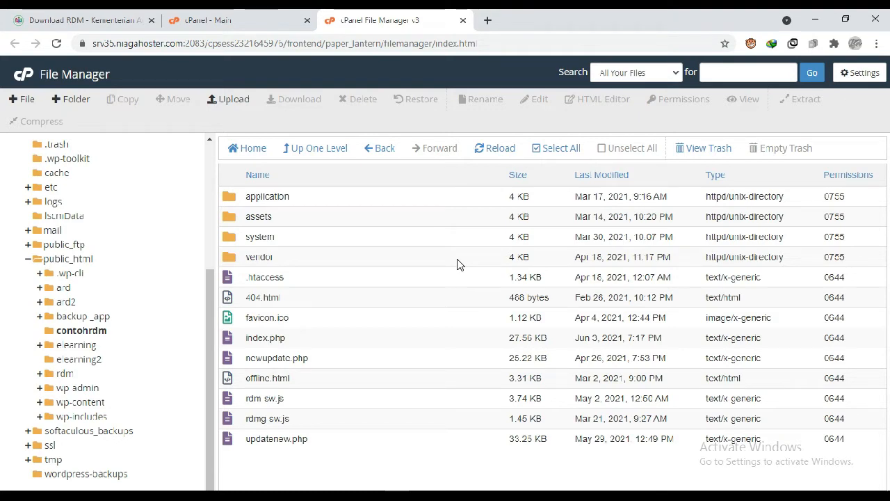
- Go back to the cPanel main page and open Select PHP Version from the Software section
click(208, 20)
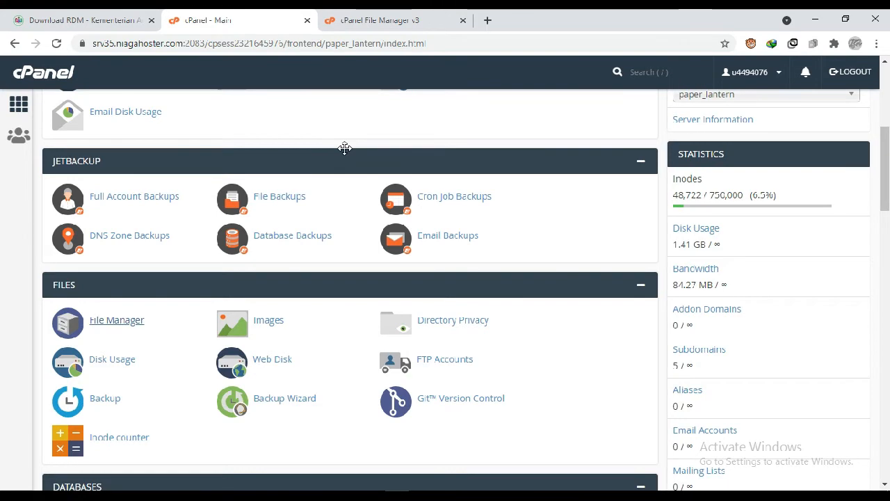
scroll(344, 148, up, 4)
scroll(345, 150, down, 1)
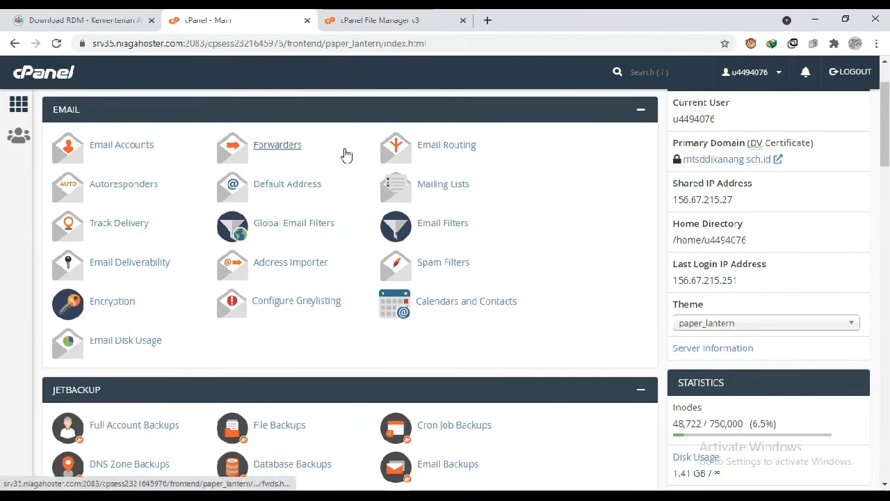
scroll(345, 153, down, 4)
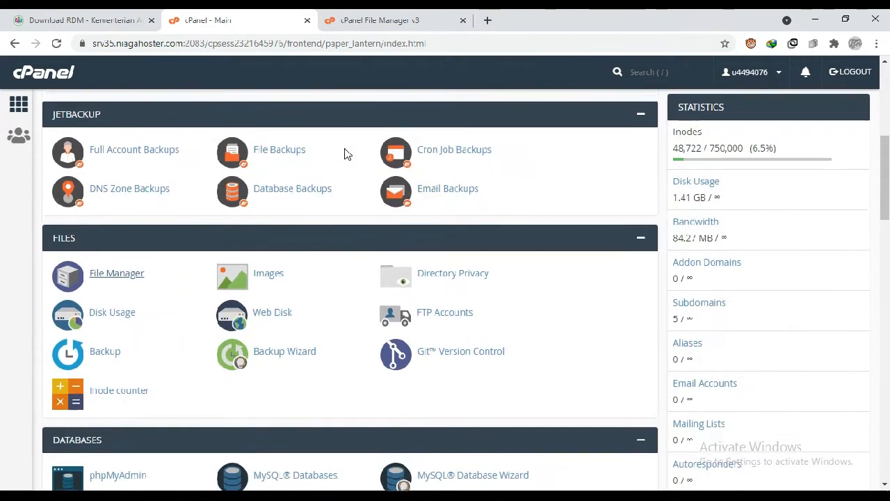
scroll(346, 153, down, 3)
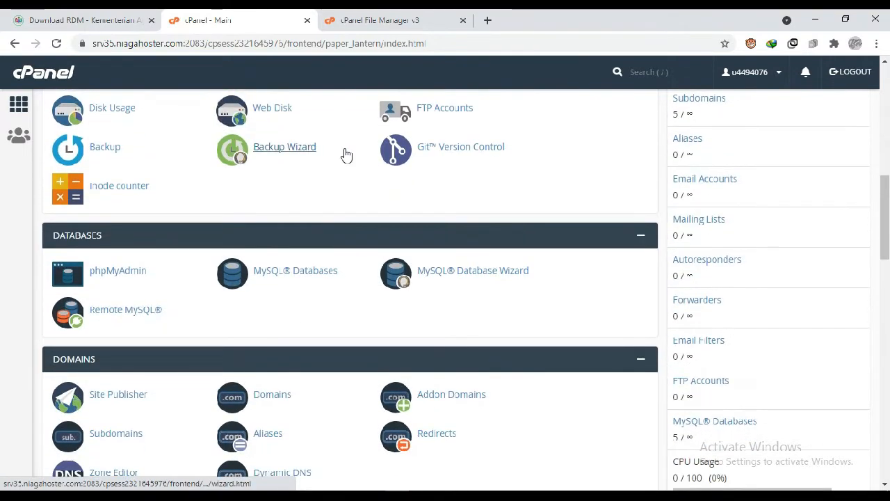
scroll(346, 154, down, 2)
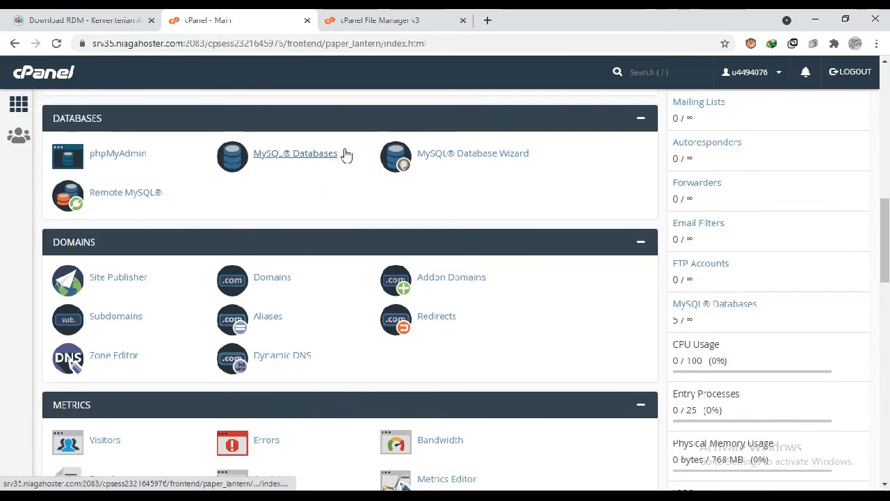
scroll(345, 154, down, 3)
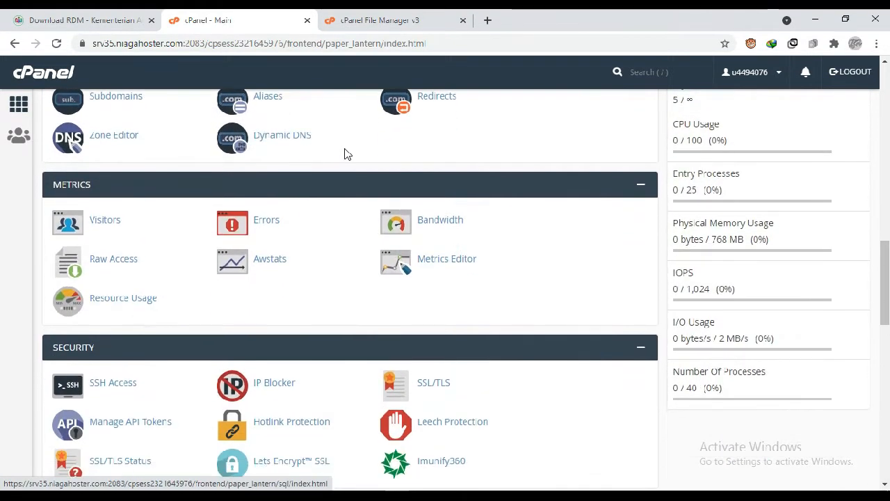
scroll(346, 154, down, 2)
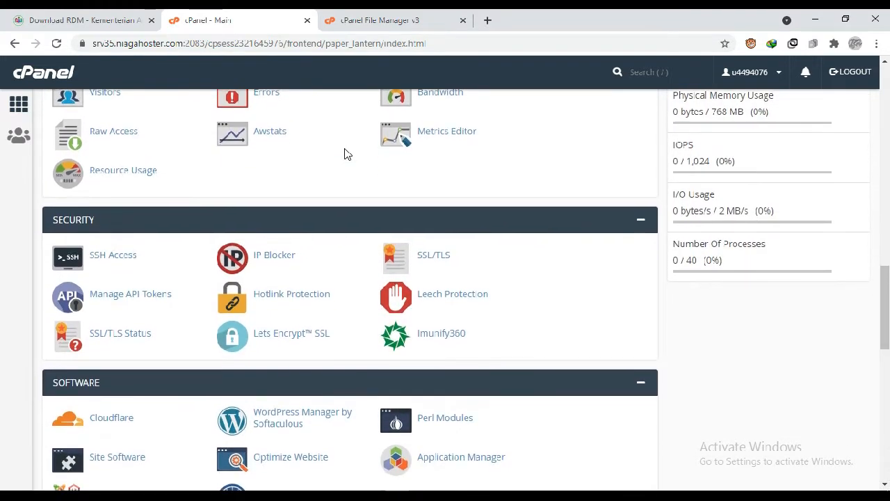
scroll(348, 154, down, 1)
scroll(347, 154, up, 1)
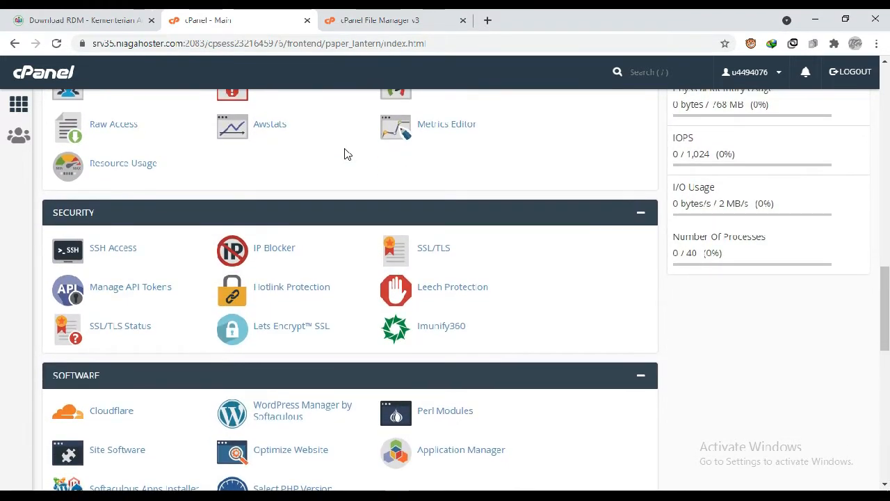
scroll(345, 154, down, 2)
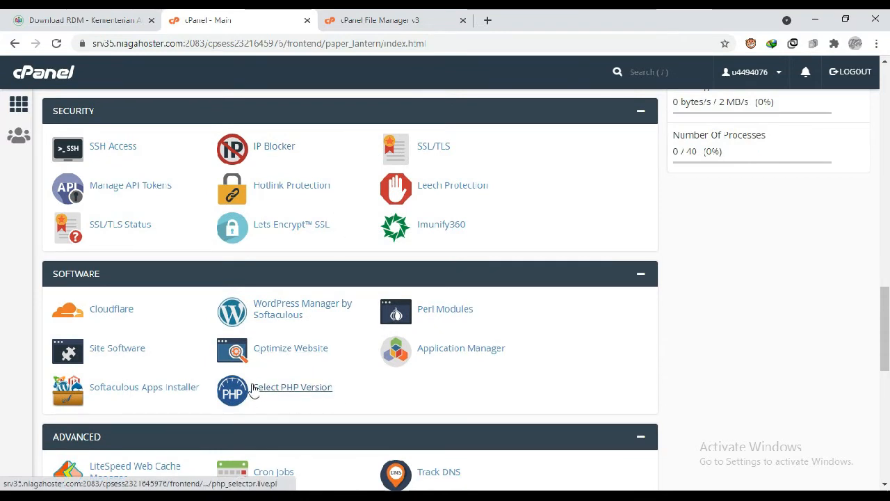
click(289, 391)
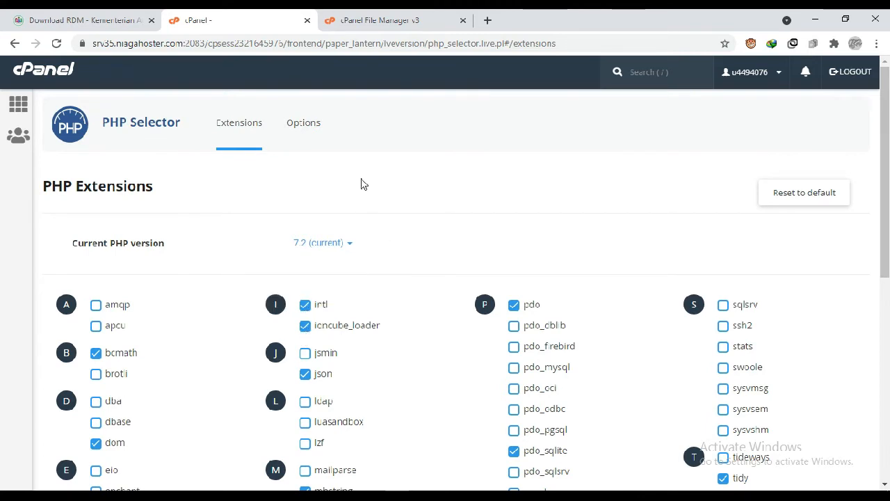
- Examine the PHP options in PHP Selector, including allow_url_fopen and allow_url_include
key(/)
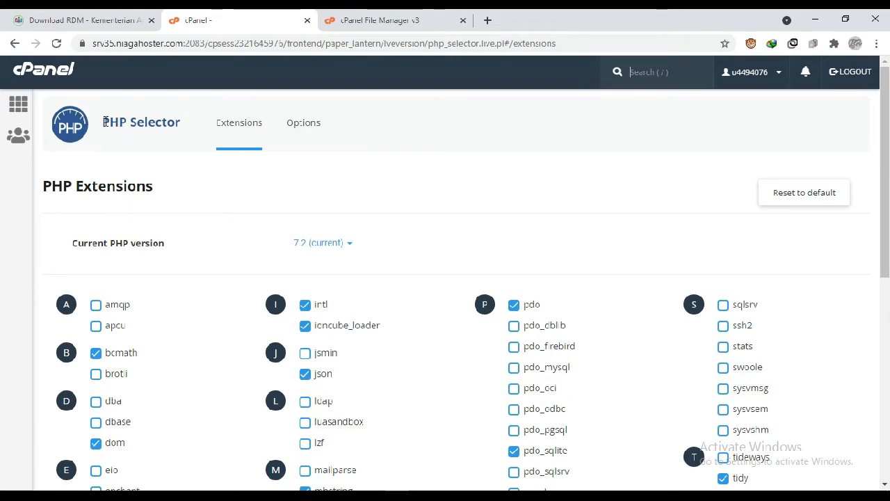
click(303, 129)
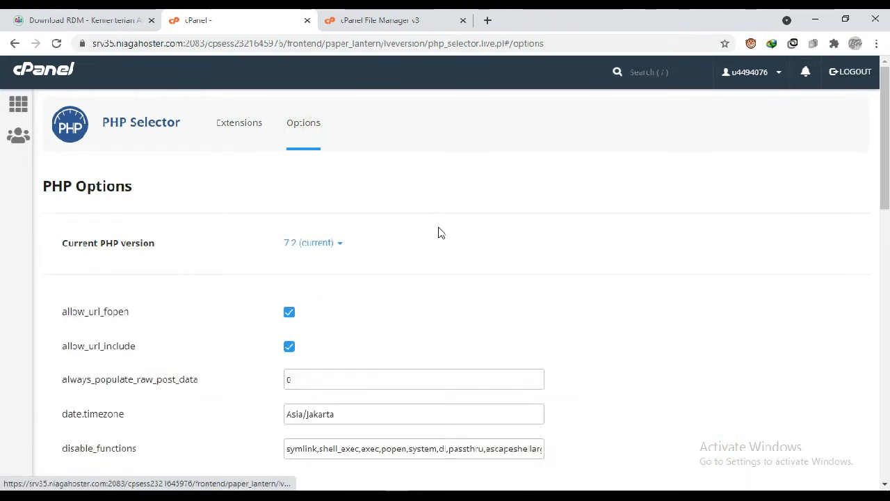
scroll(440, 255, down, 1)
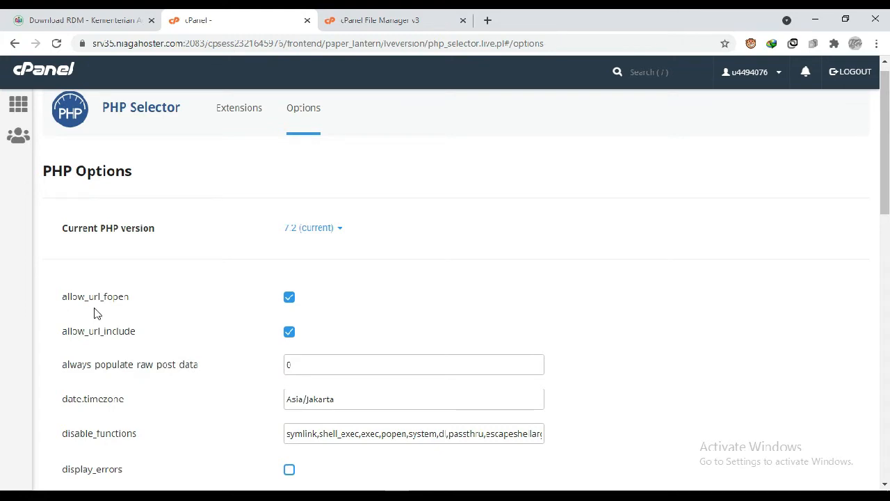
mouse_move(107, 311)
- Load contohrdm.mtsddikanang.sch.id in a new browser tab to bring up the RDM installer
click(487, 20)
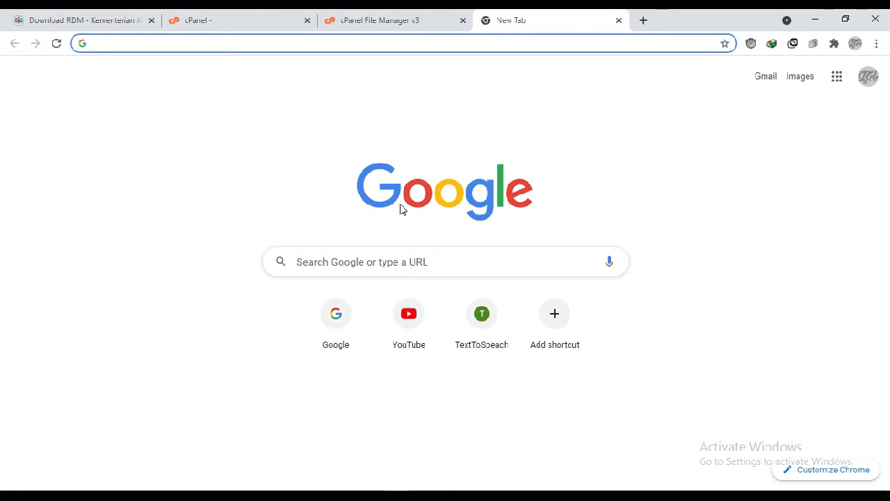
text(uji)
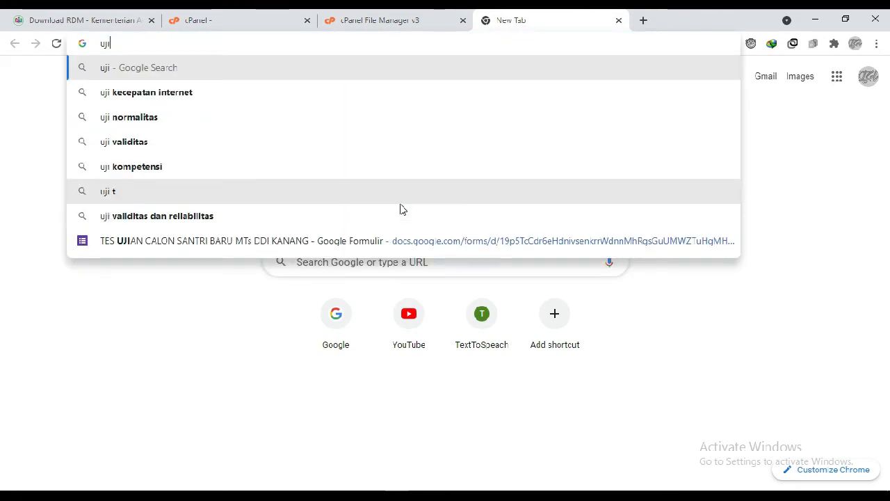
key(BackSpace)
key(BackSpace)
key(BackSpace)
text(con)
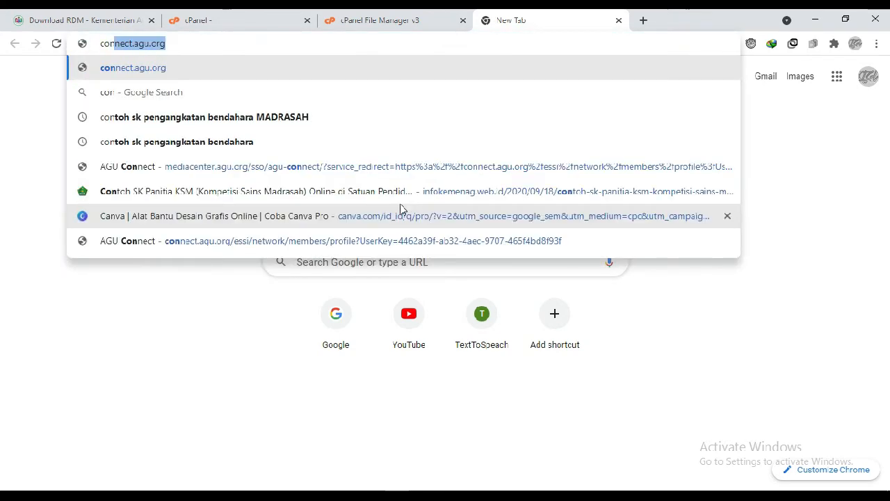
text(tonrd)
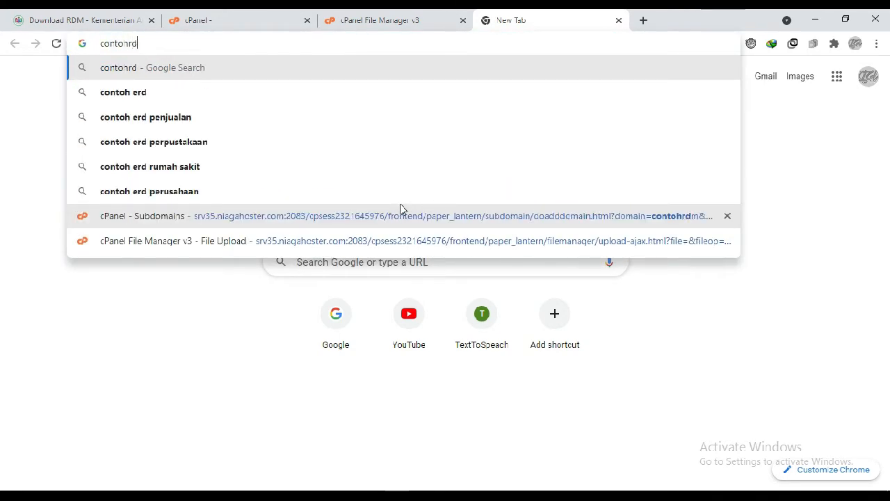
text(m.mtskkang)
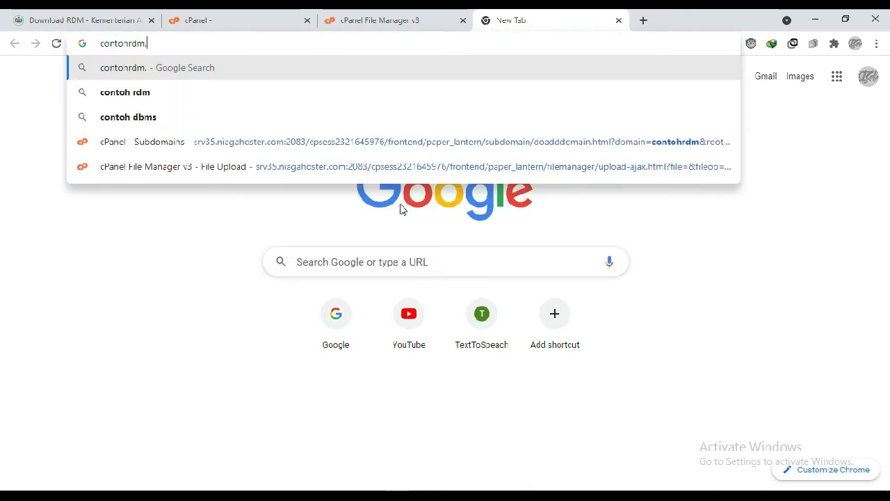
key(BackSpace)
key(BackSpace)
key(BackSpace)
key(BackSpace)
key(BackSpace)
text(dikanang.sch.)
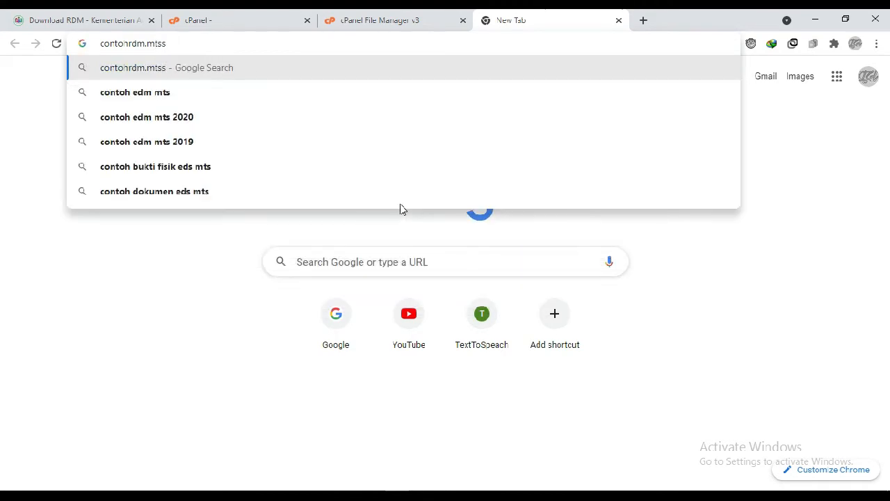
text(id)
key(Return)
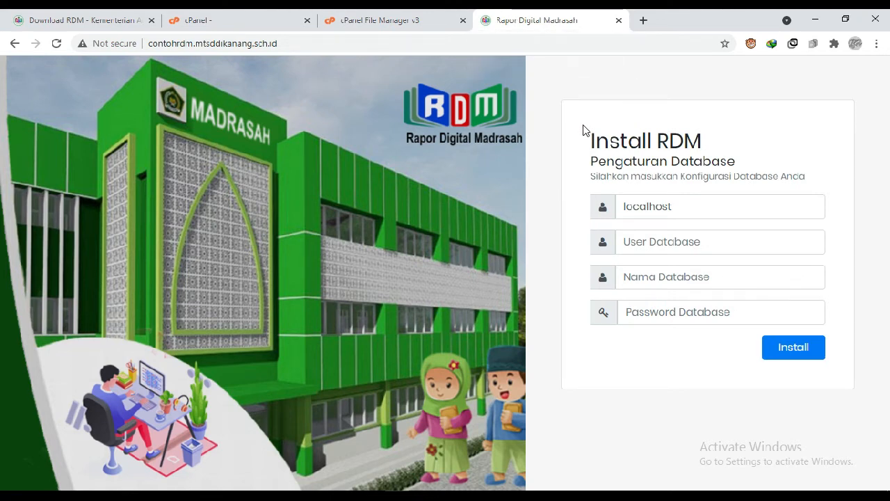
- Return to the cPanel main page and open MySQL Databases from the Databases section
click(224, 19)
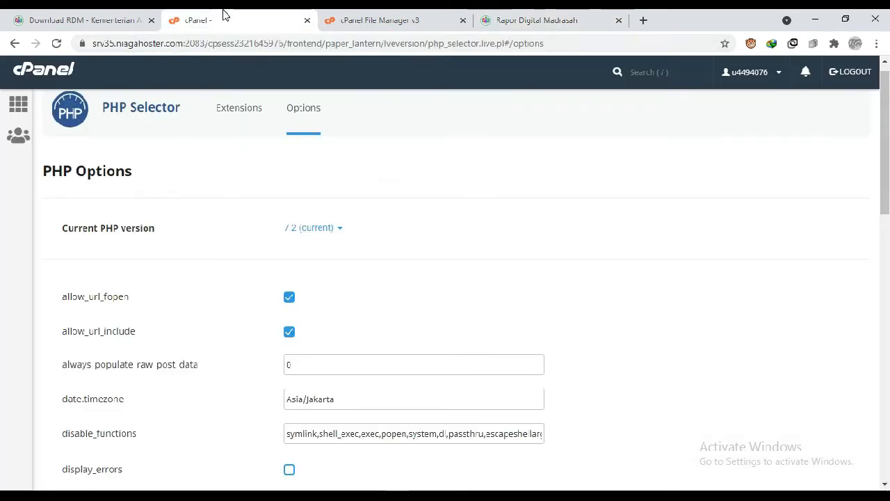
click(362, 20)
click(254, 21)
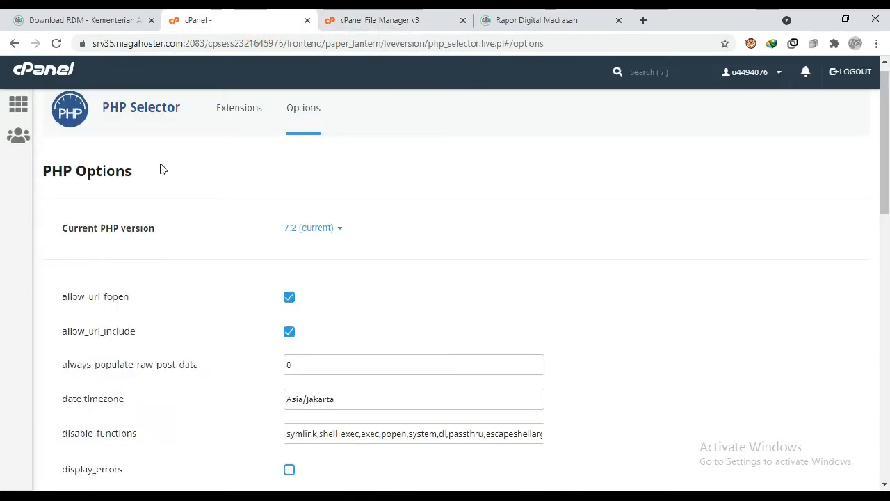
click(19, 106)
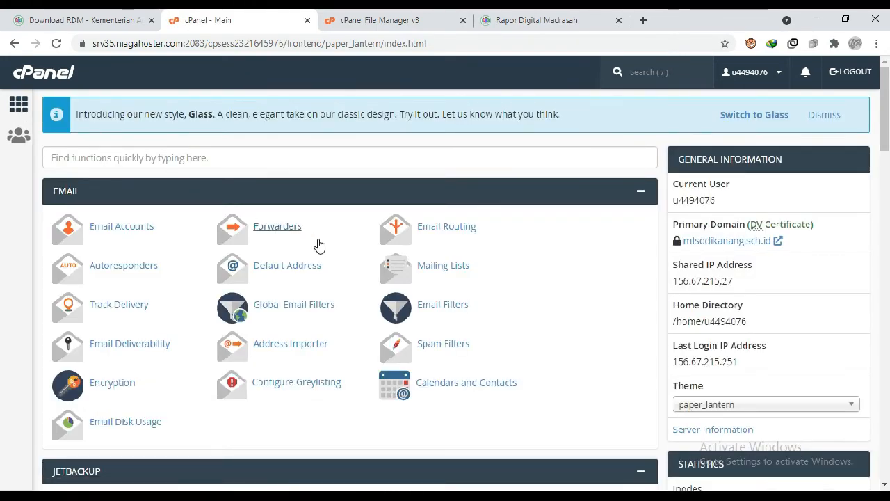
scroll(318, 229, down, 2)
scroll(318, 243, down, 4)
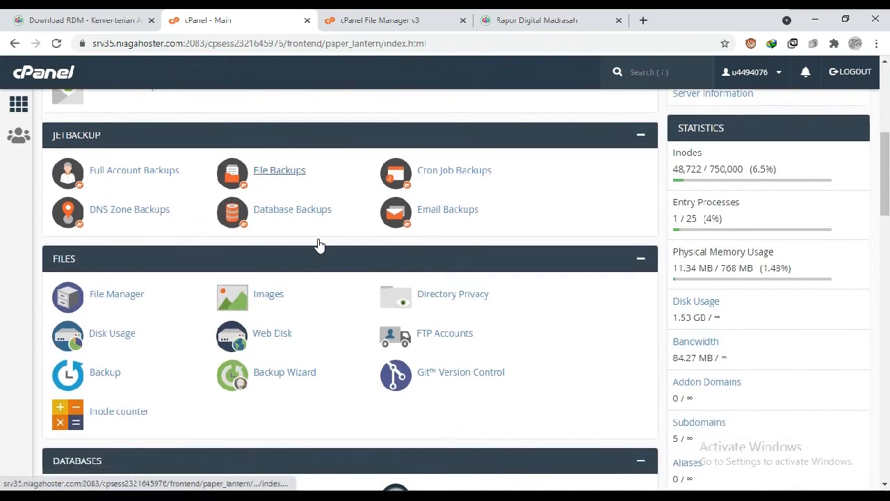
scroll(318, 243, down, 2)
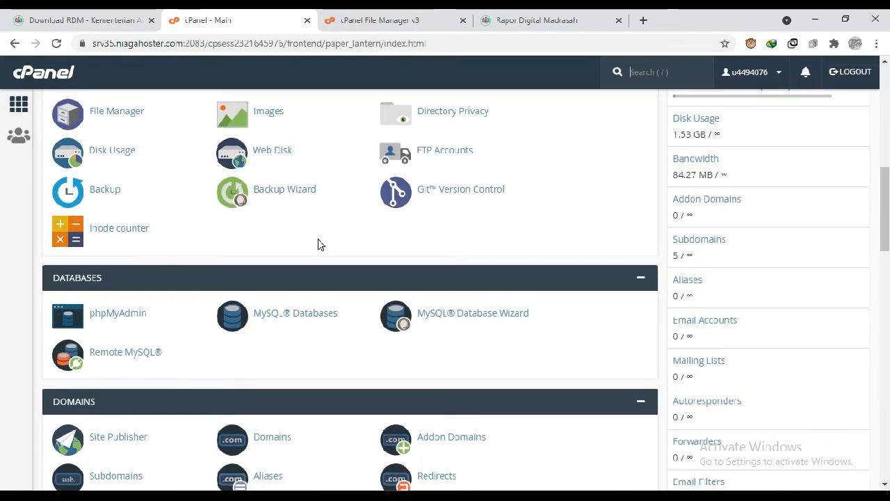
click(290, 313)
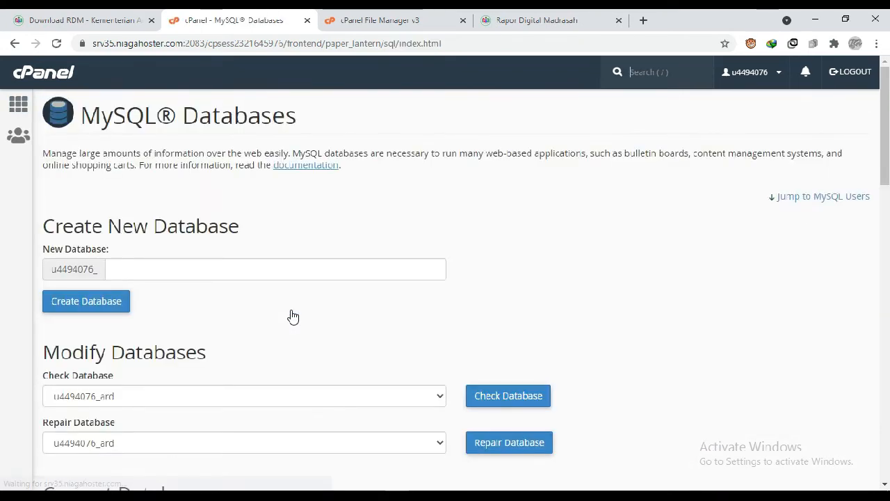
- Create a new MySQL database with the name contohrdm and return to the MySQL Databases page
click(188, 226)
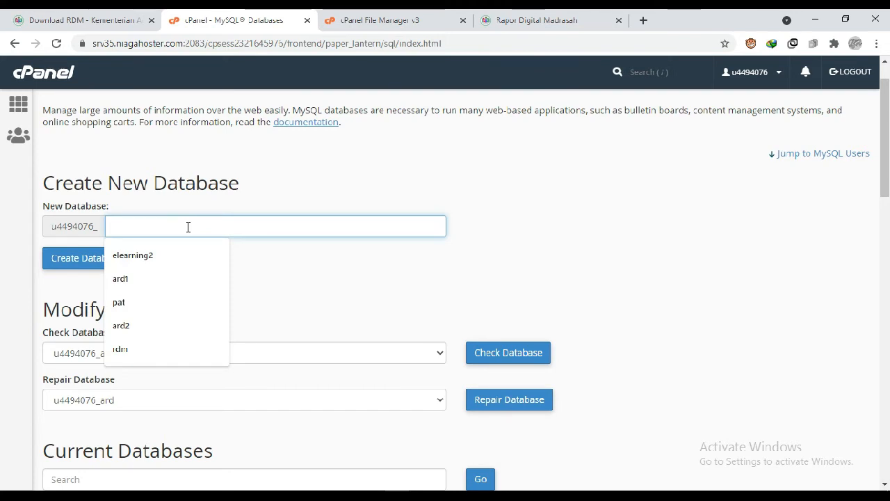
text(cont)
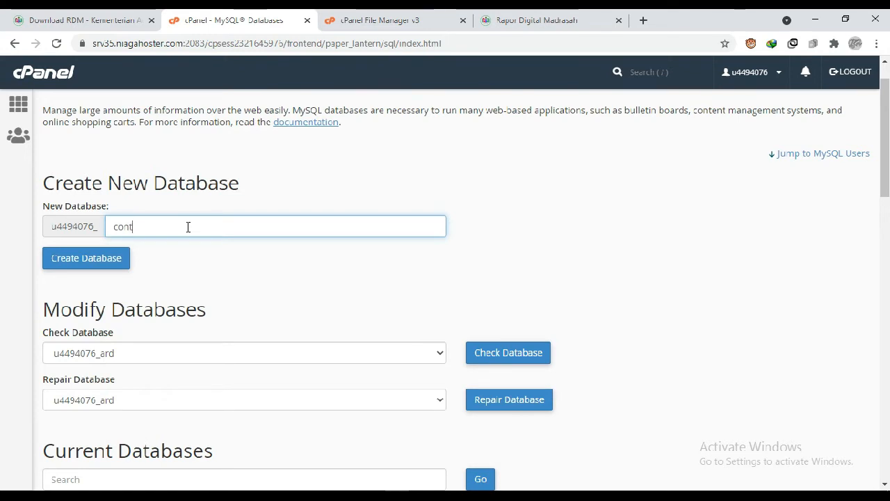
text(ohrdm)
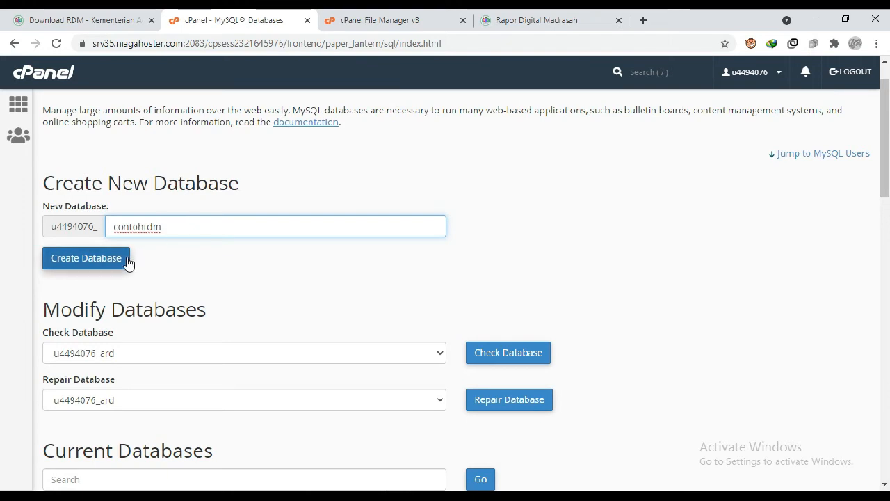
click(105, 266)
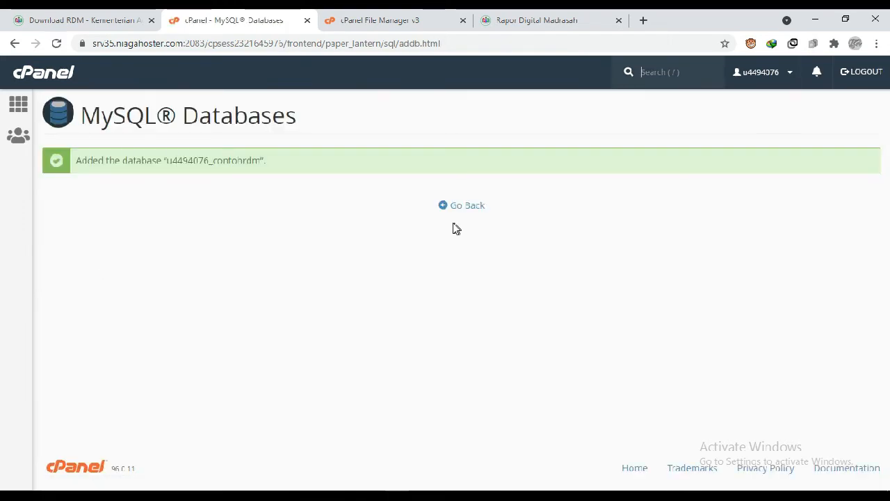
click(468, 209)
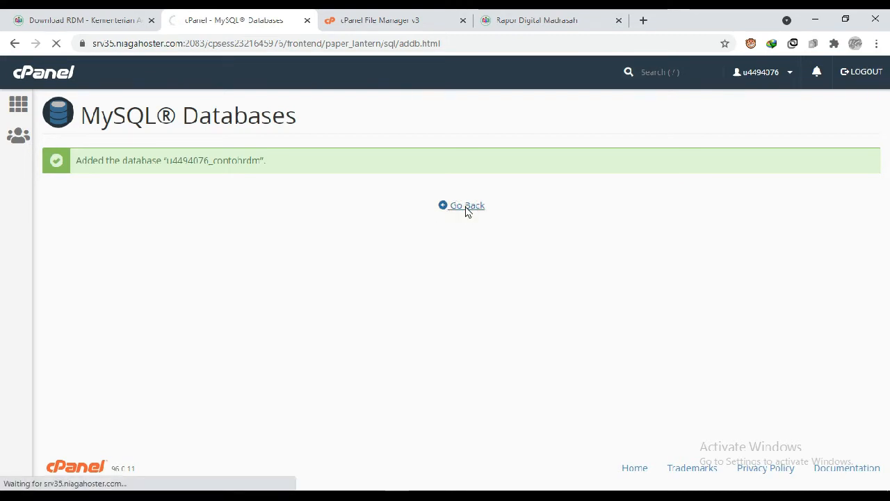
- Enter contohrdm as the username of a new MySQL user
scroll(235, 251, down, 2)
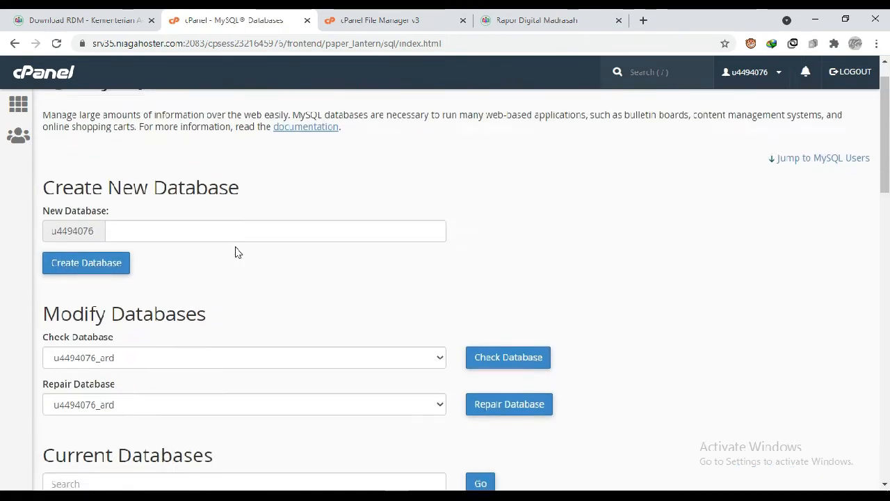
scroll(235, 252, down, 1)
scroll(235, 251, down, 1)
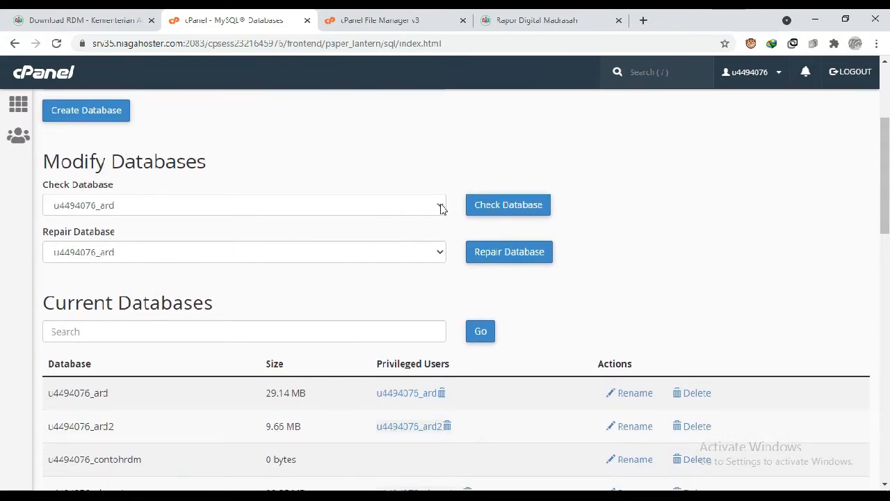
scroll(366, 278, down, 2)
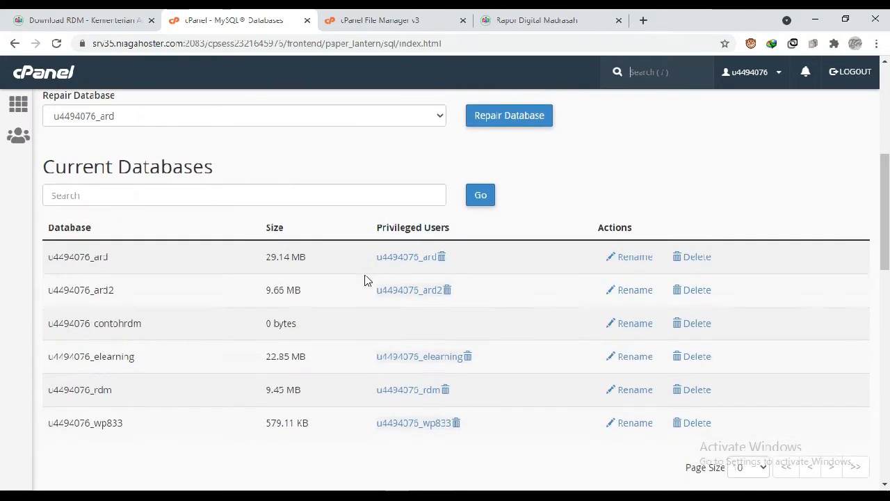
scroll(365, 280, down, 1)
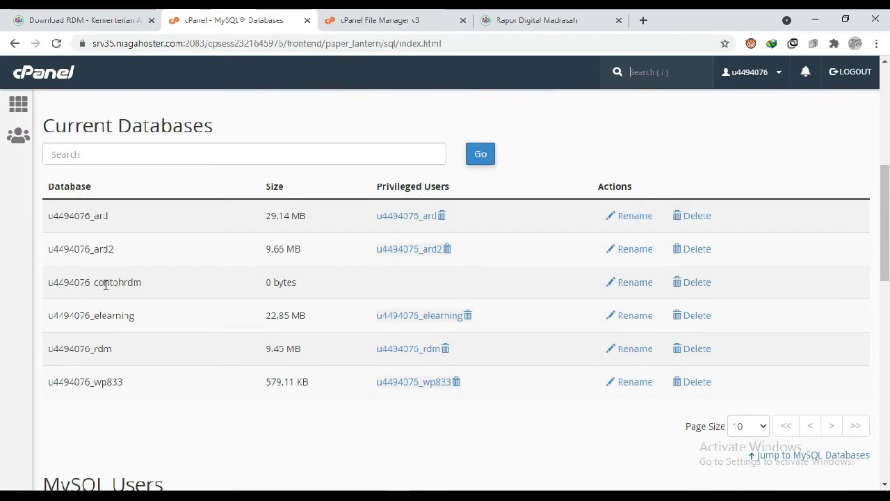
scroll(218, 290, down, 3)
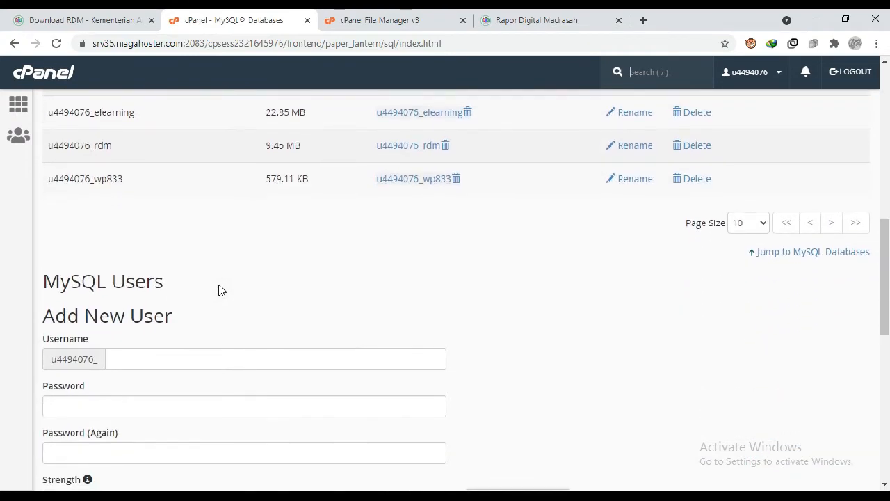
scroll(218, 290, down, 2)
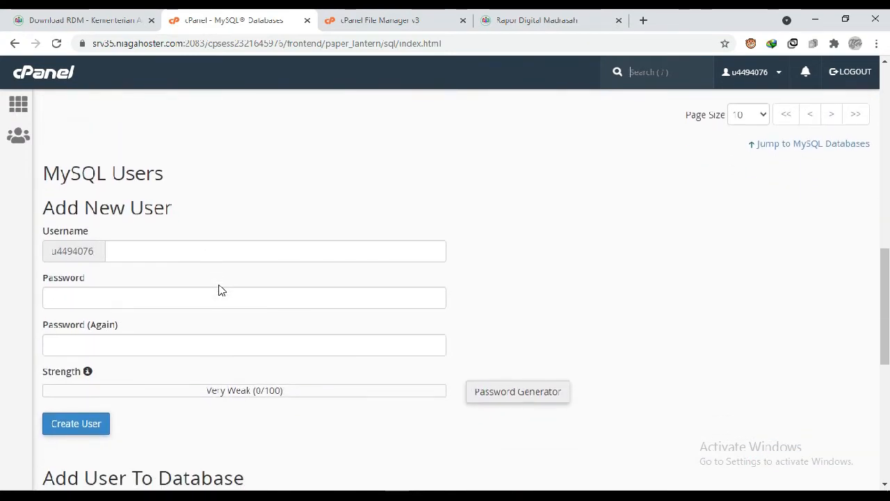
click(167, 253)
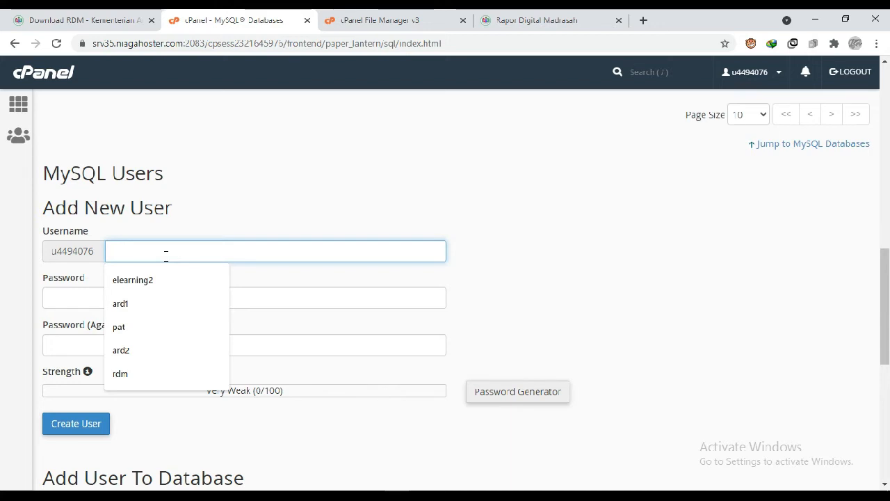
text(co)
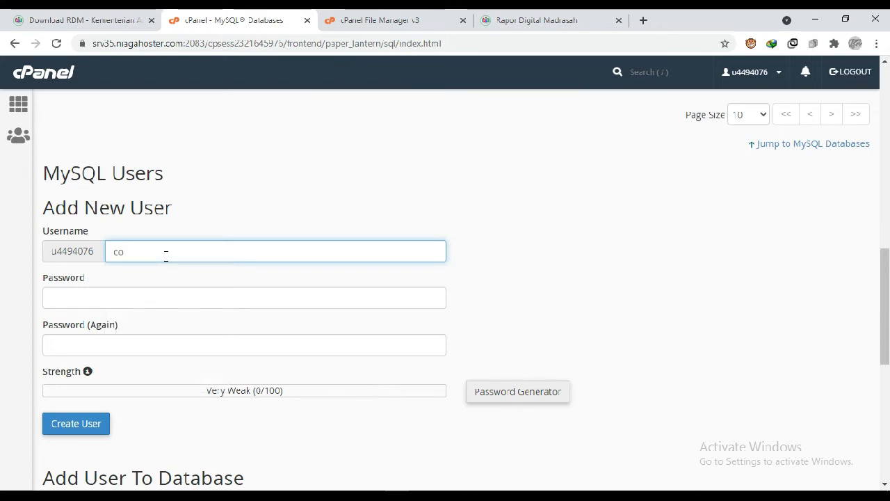
text(ntohrdm)
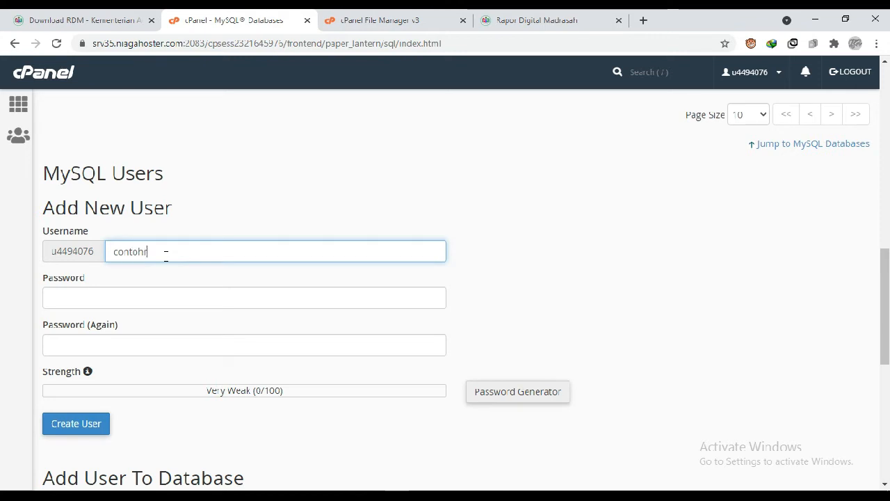
- Enter and repeat the new MySQL user's password, create the user, and return to the MySQL Databases page
click(121, 297)
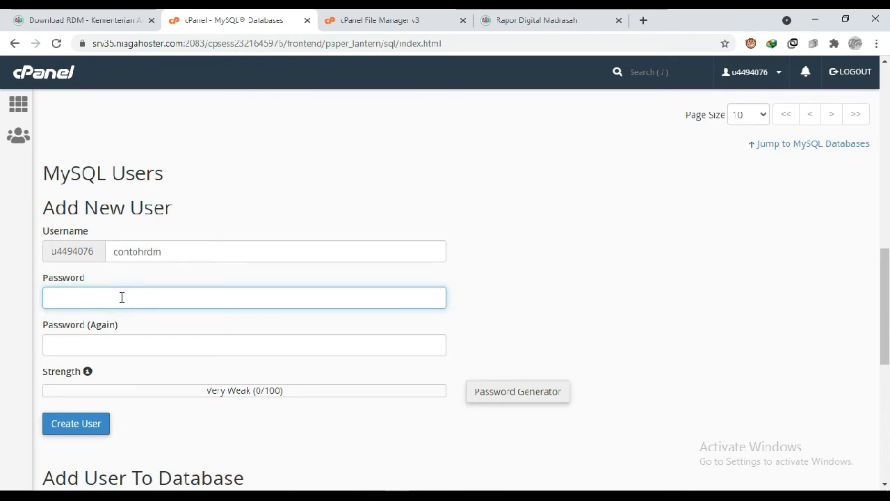
text(a)
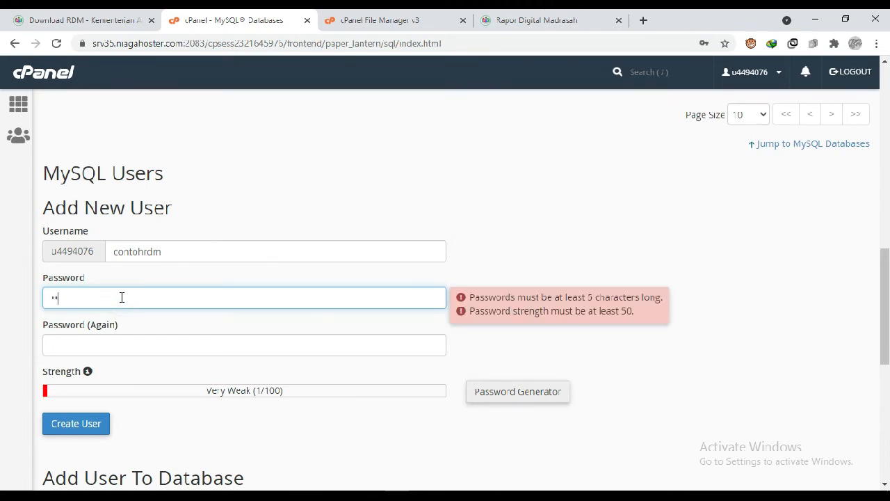
text(ontohrdm)
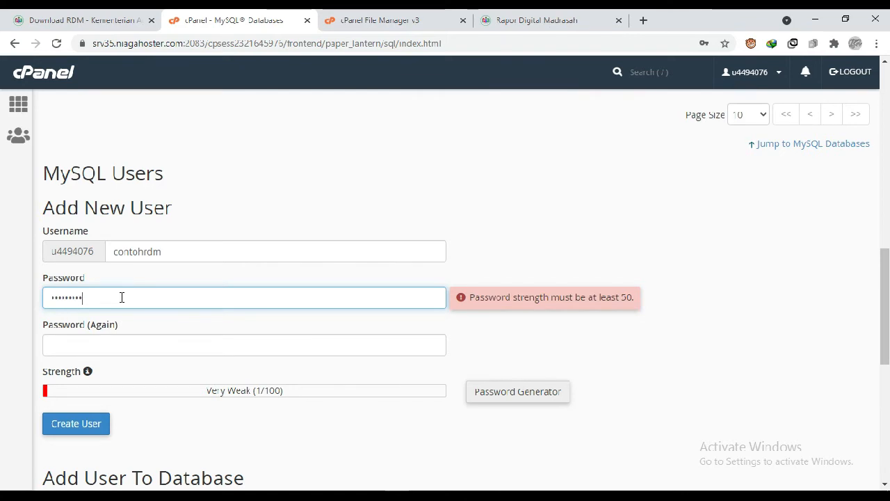
click(93, 340)
text(c)
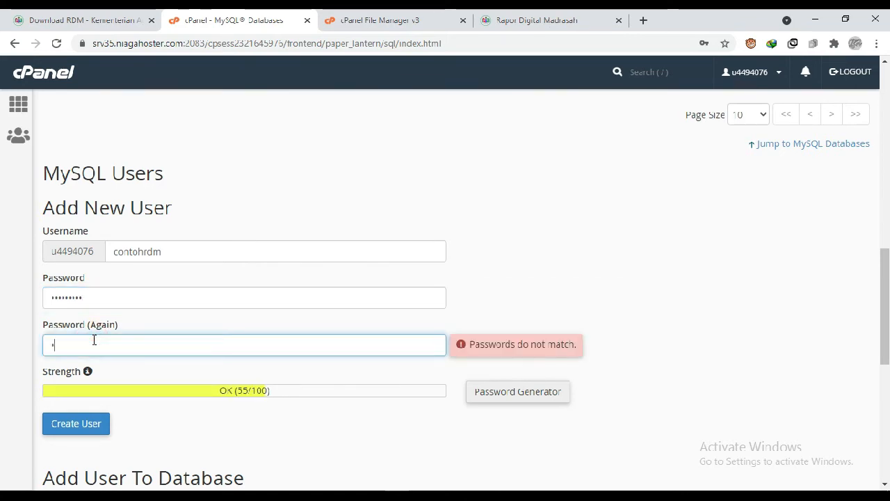
text(ontohrdm)
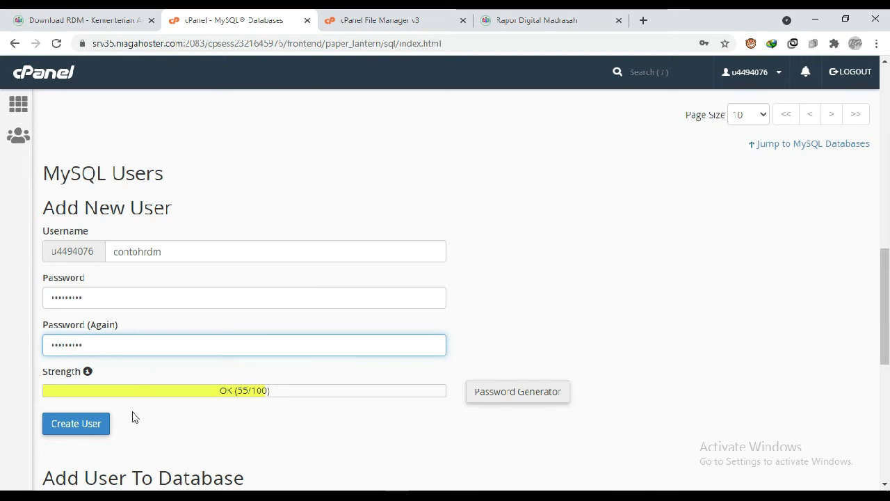
click(97, 431)
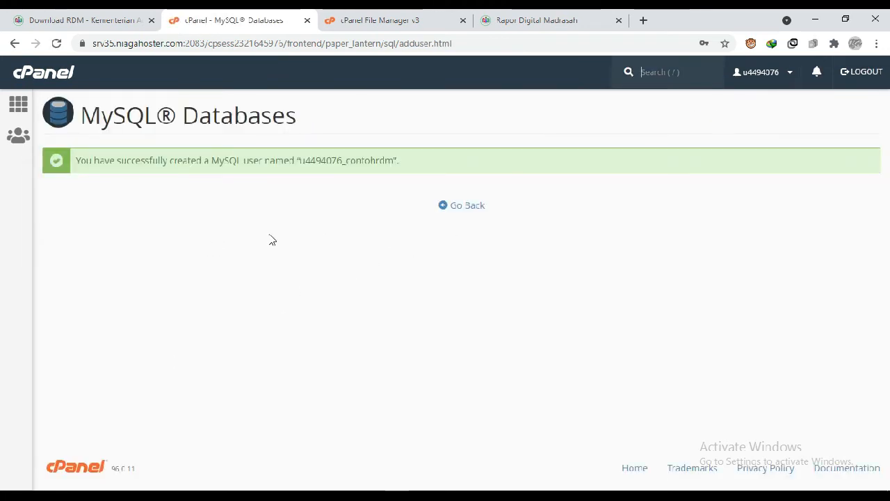
click(459, 208)
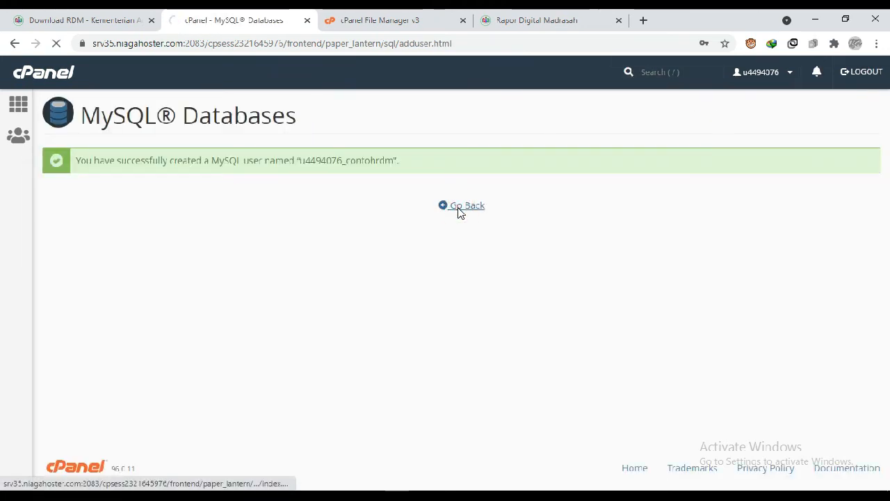
- Add the contohrdm user to the contohrdm database and bring up its user privileges
scroll(276, 316, down, 7)
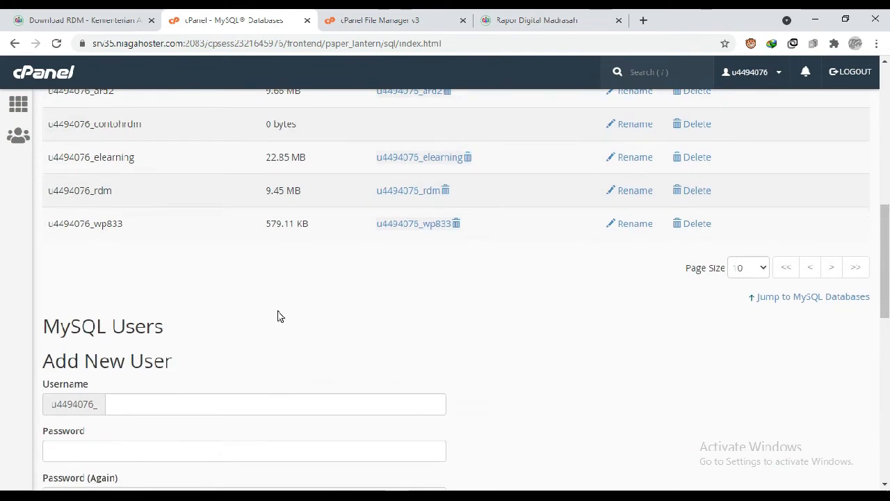
scroll(278, 316, down, 6)
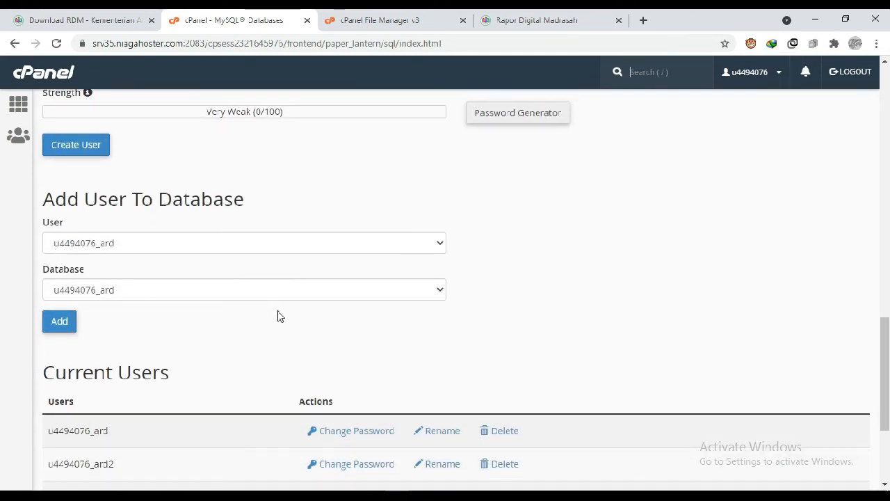
click(441, 244)
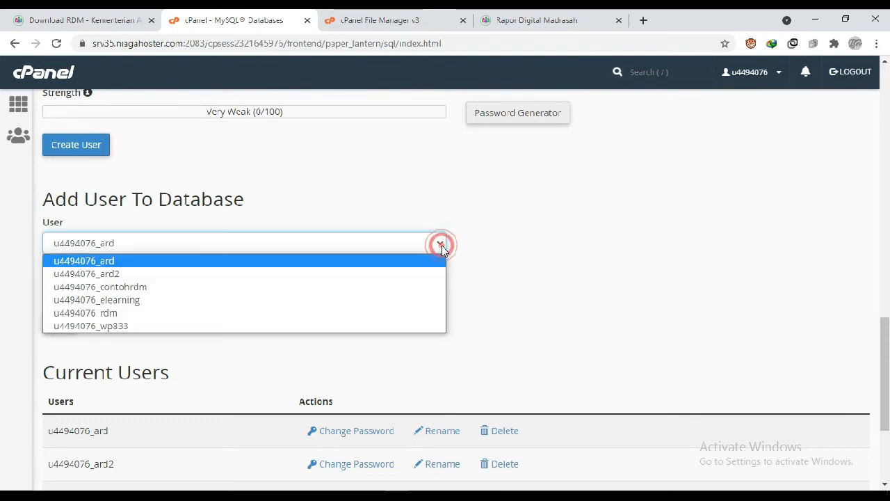
click(140, 289)
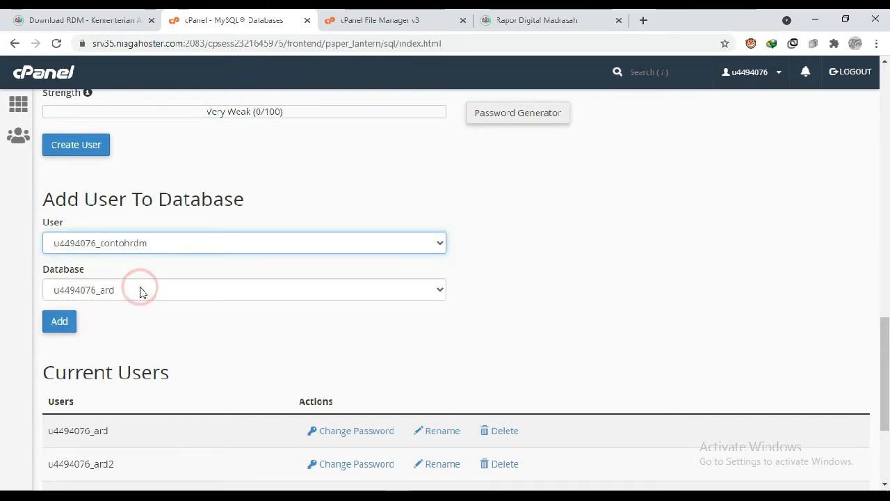
click(439, 293)
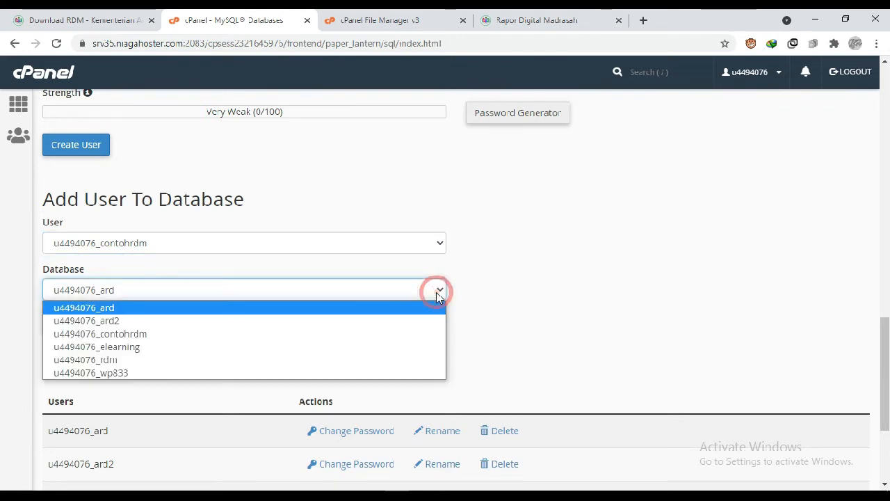
click(152, 341)
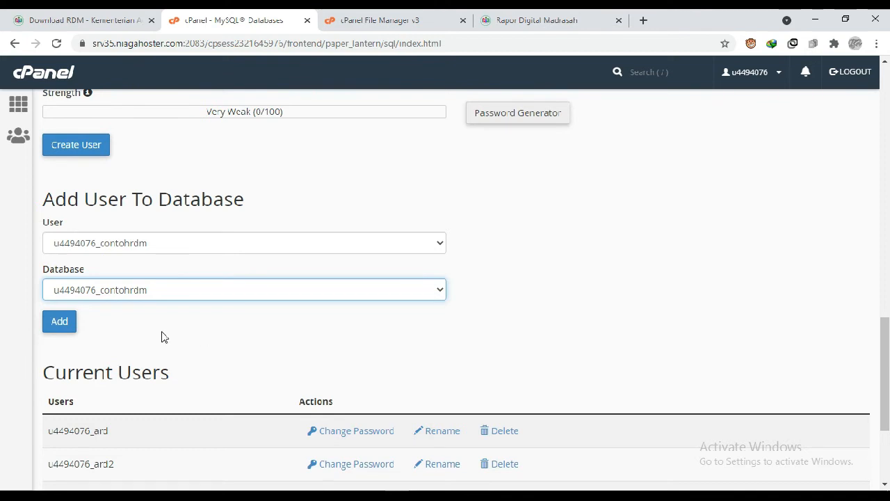
click(60, 324)
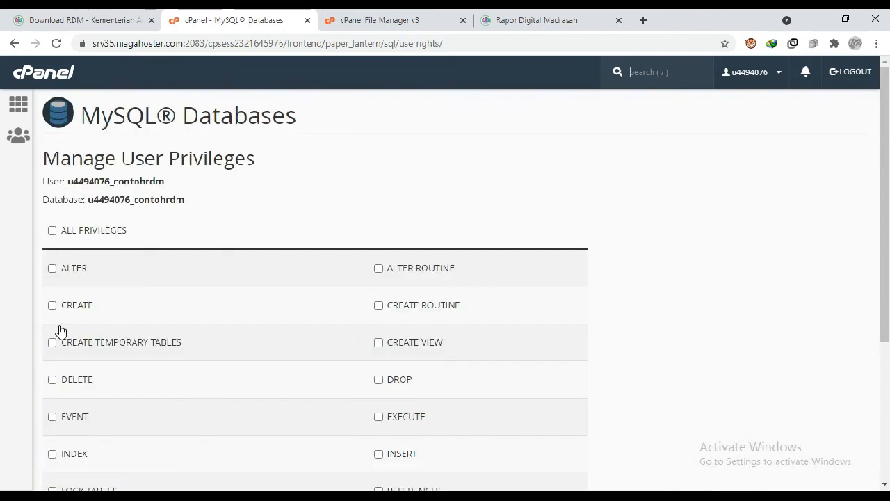
scroll(237, 229, down, 2)
scroll(237, 229, up, 2)
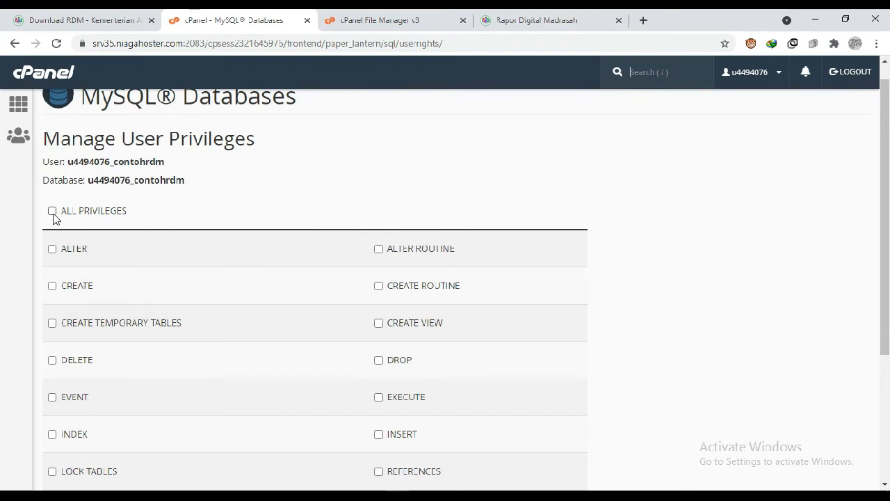
- Grant the contohrdm user all privileges on the contohrdm database and return to the current databases list
click(52, 212)
scroll(386, 222, down, 3)
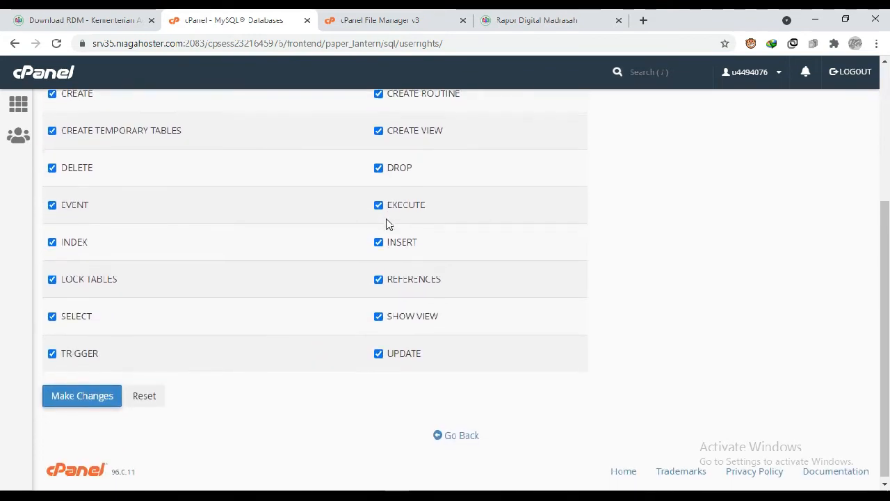
click(87, 402)
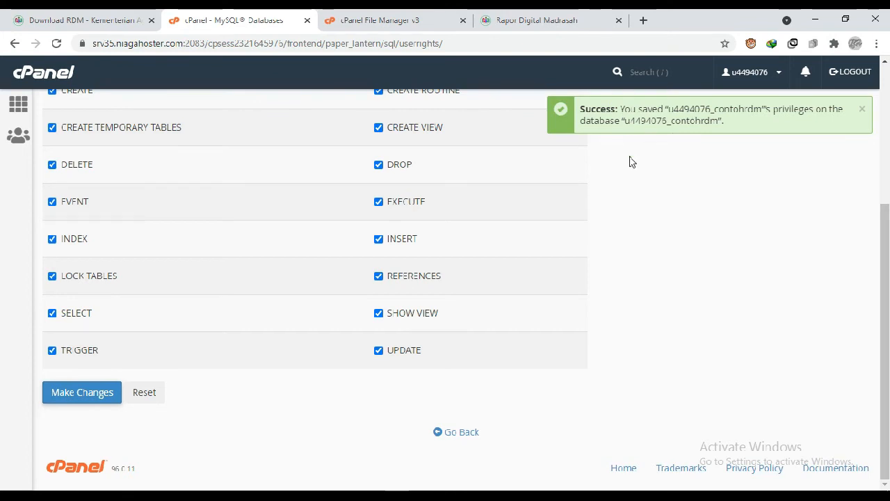
click(460, 433)
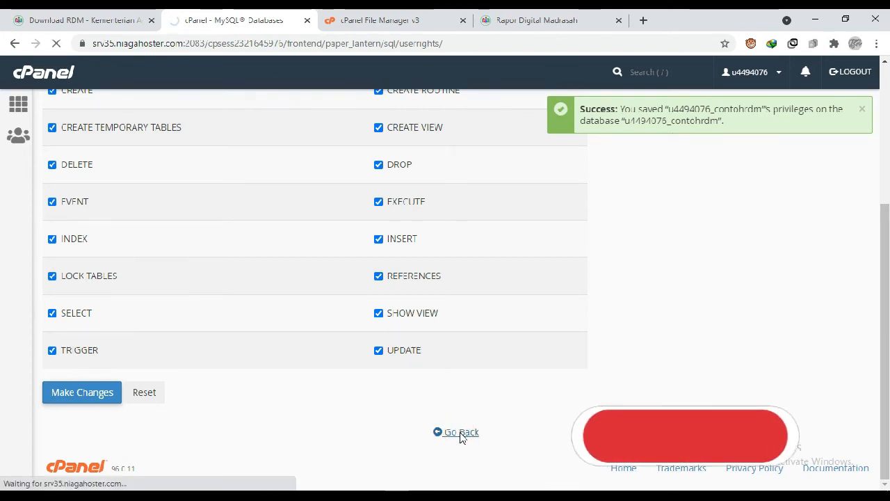
scroll(328, 324, down, 5)
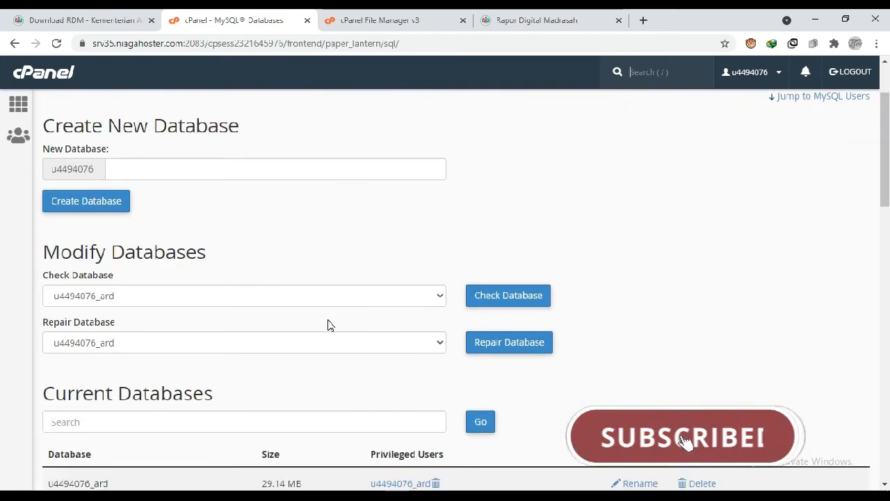
scroll(328, 324, down, 1)
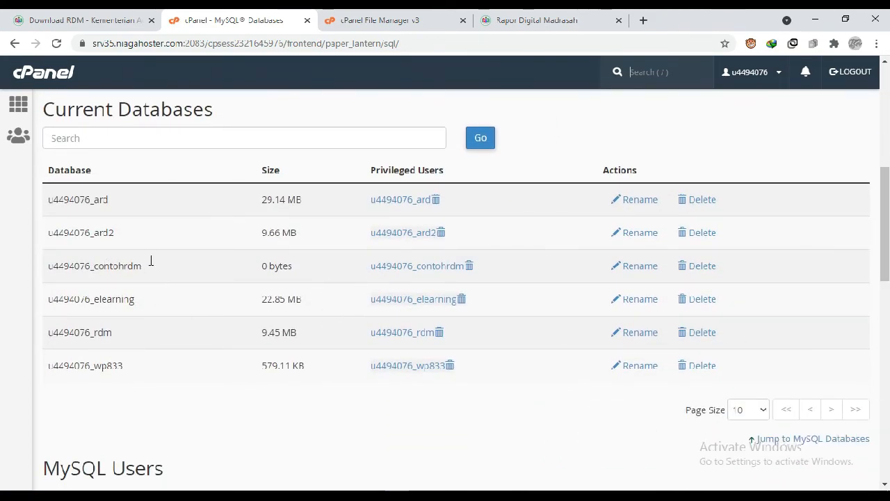
- Copy the full contohrdm username, including its account prefix, from cPanel's Current Users list into the RDM installer's User Database field
click(545, 15)
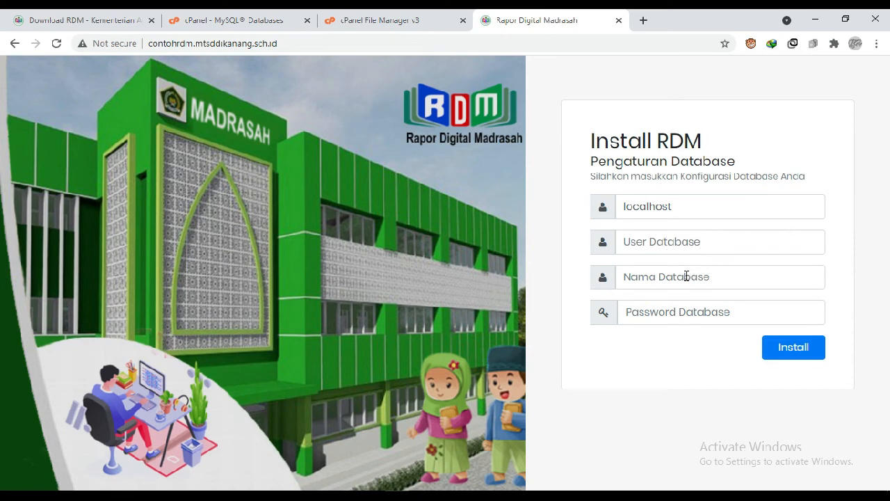
click(368, 20)
click(237, 19)
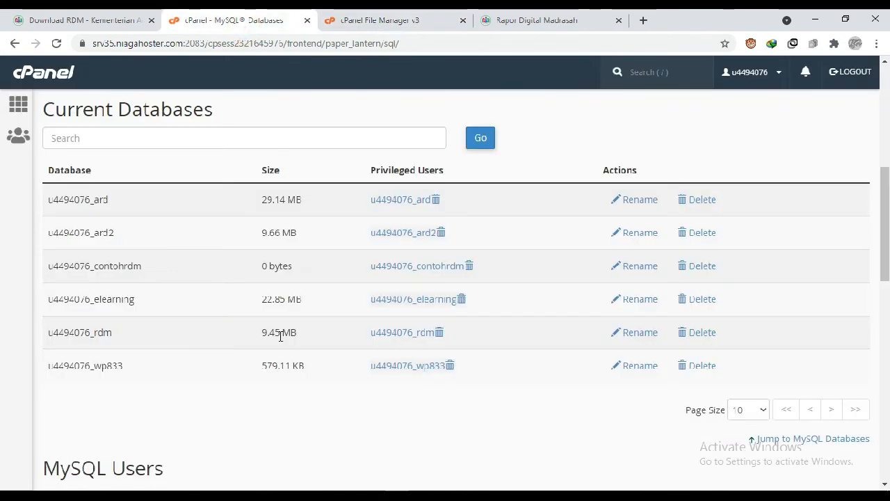
scroll(280, 336, down, 7)
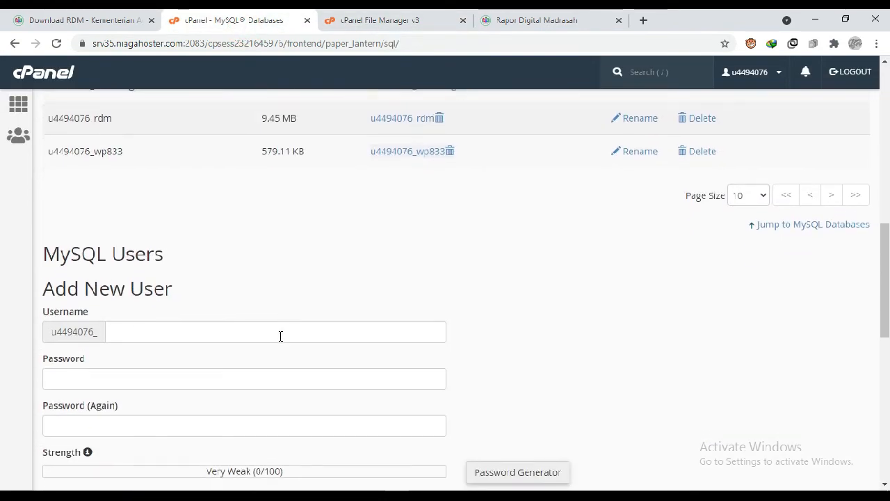
scroll(282, 341, down, 4)
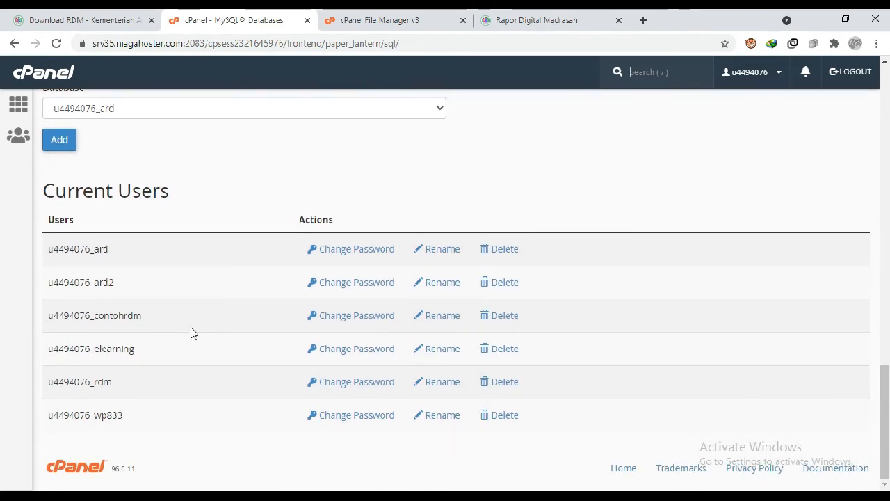
drag(143, 316, 50, 318)
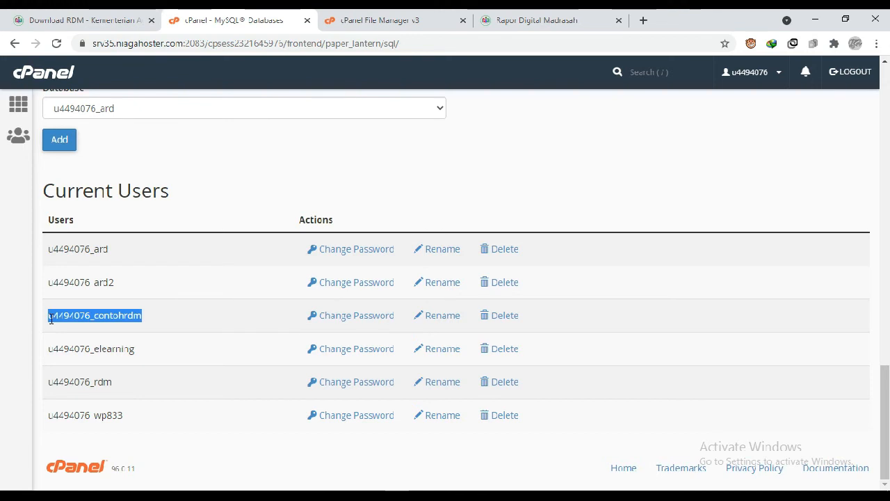
right_click(70, 318)
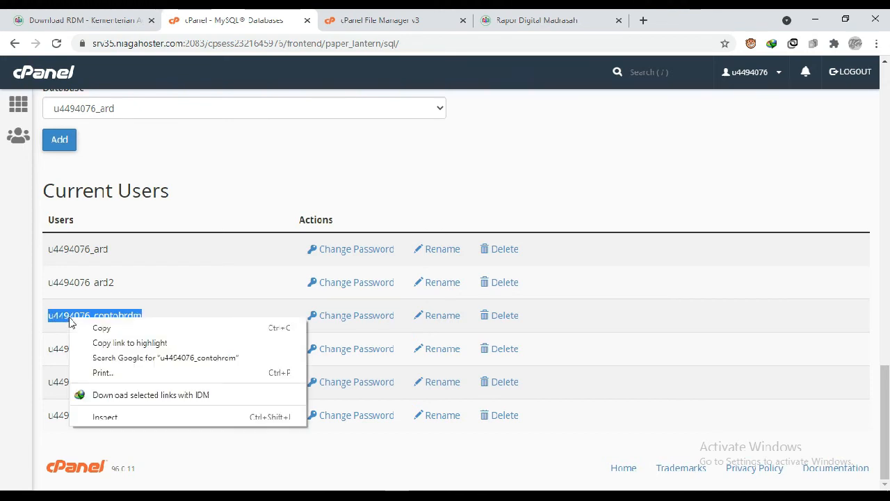
click(99, 326)
click(532, 16)
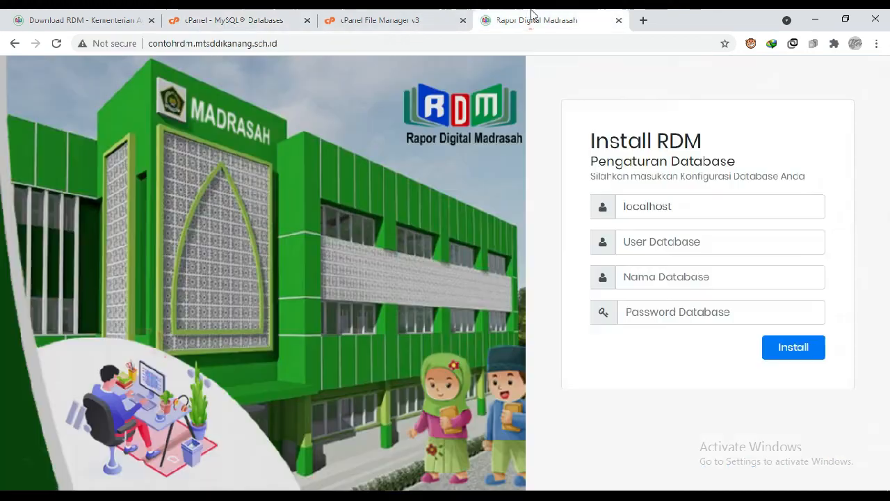
right_click(639, 242)
click(671, 320)
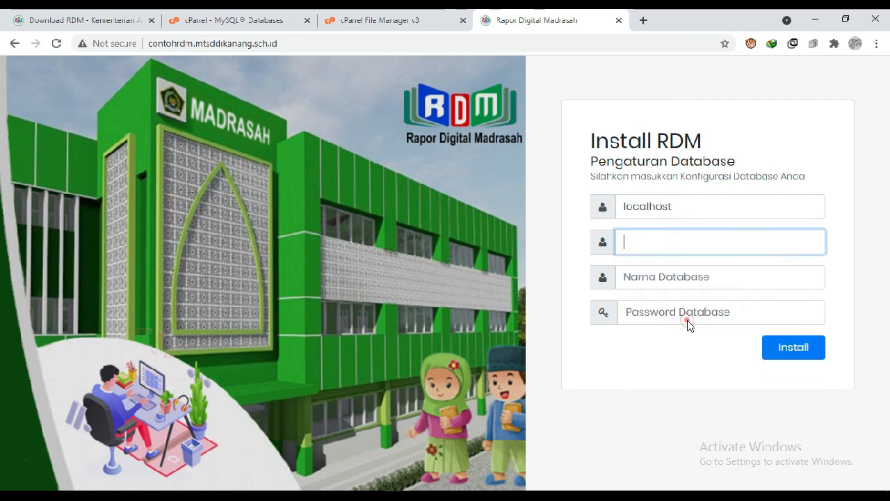
- Copy the full contohrdm database name from cPanel's Current Databases list into the RDM installer's Nama Database field
click(252, 16)
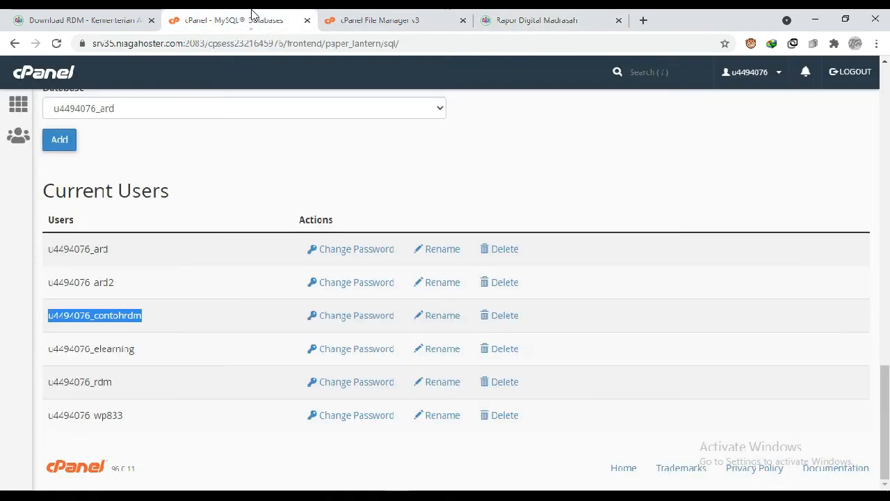
scroll(243, 306, up, 4)
scroll(243, 304, up, 10)
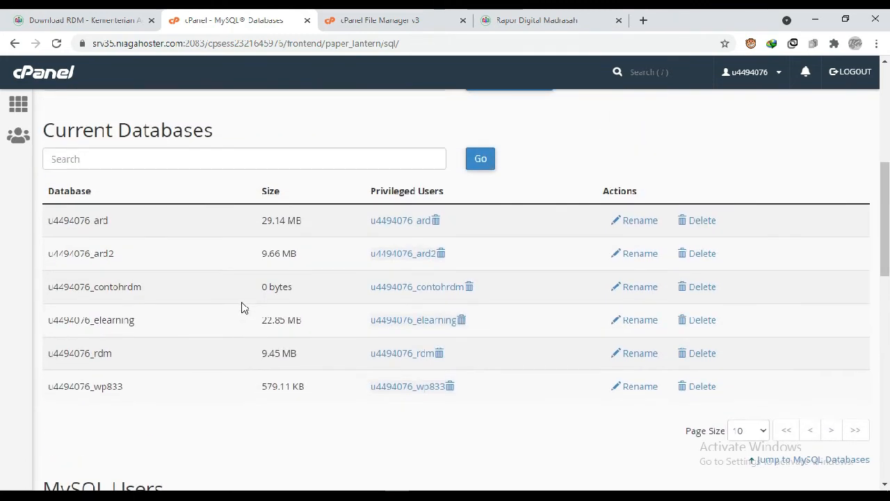
click(142, 287)
drag(142, 287, 60, 286)
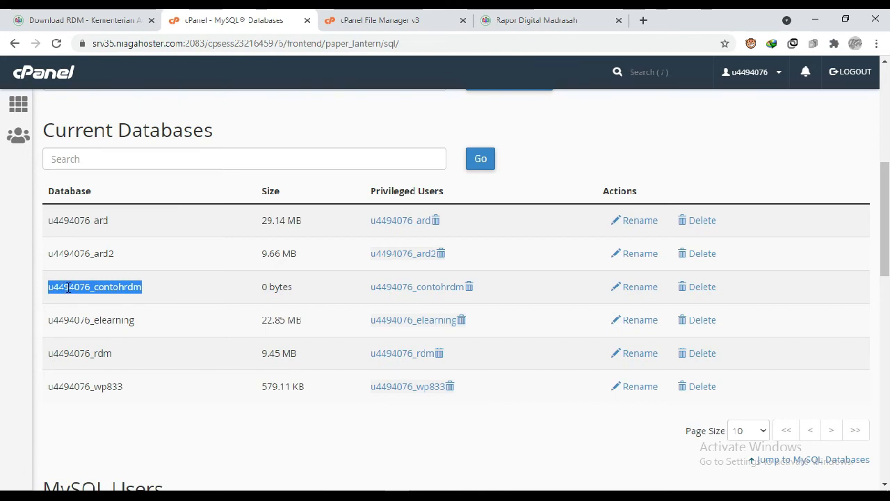
right_click(67, 288)
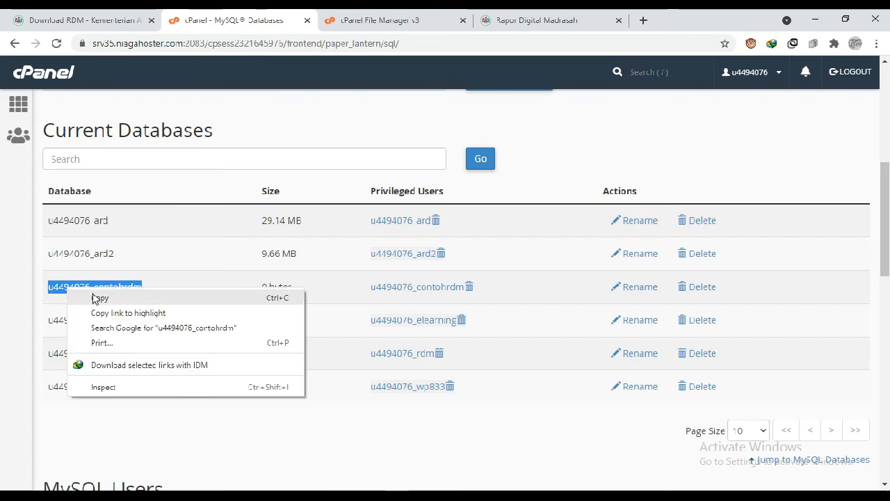
click(95, 297)
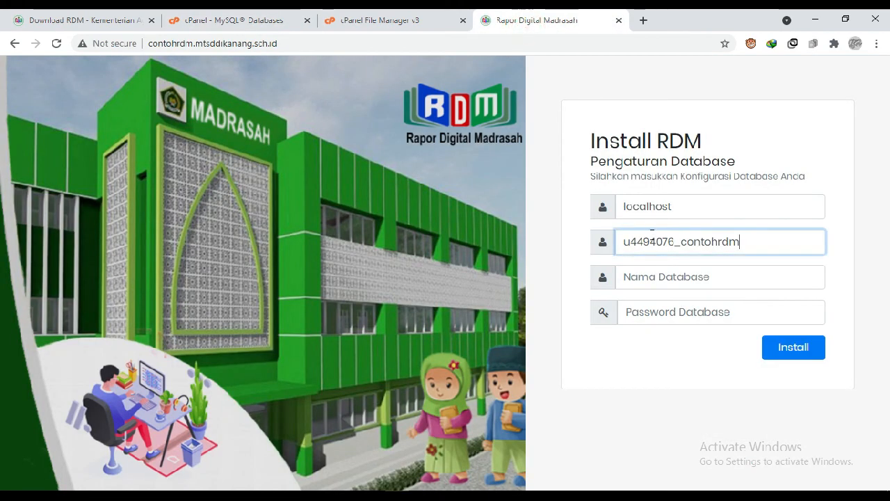
click(665, 280)
right_click(665, 281)
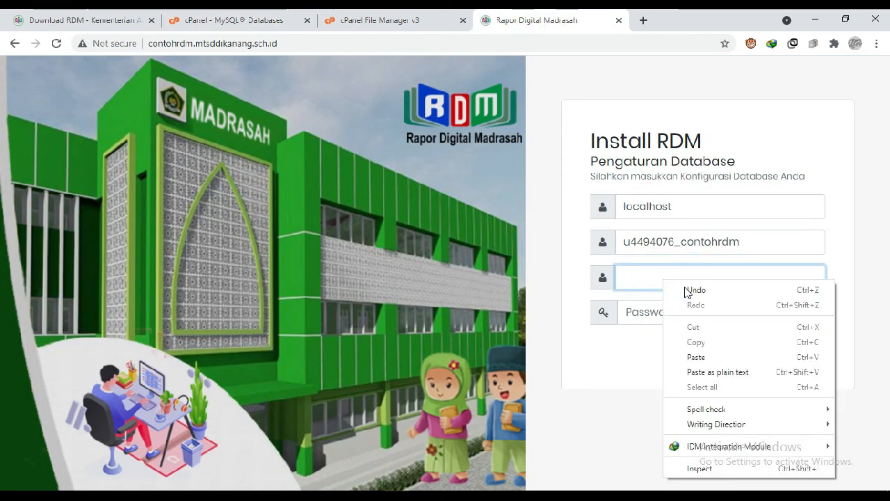
click(698, 356)
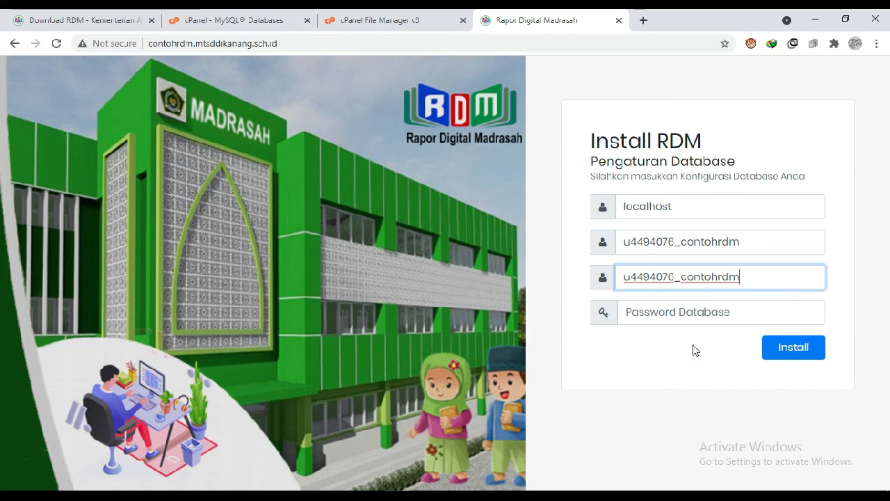
- Enter the database password, start the RDM installation, and dismiss the browser's offer to save the password
click(676, 316)
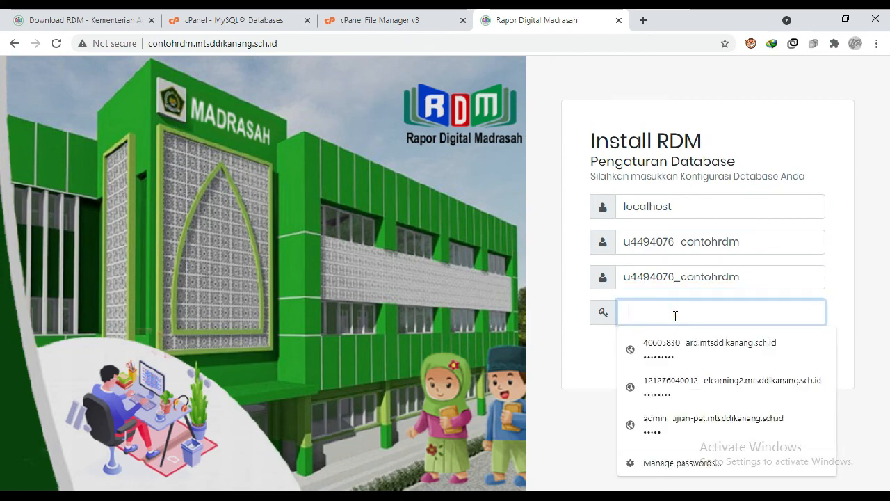
text(*****)
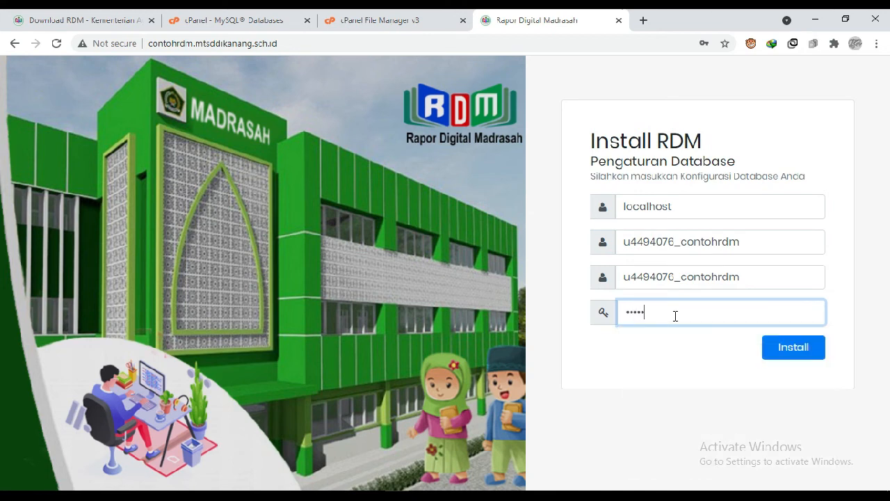
text(*)
click(786, 352)
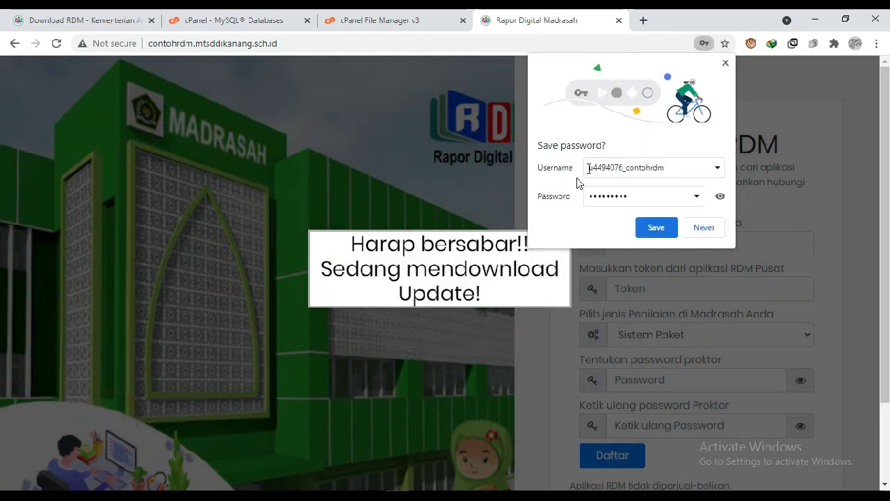
click(725, 64)
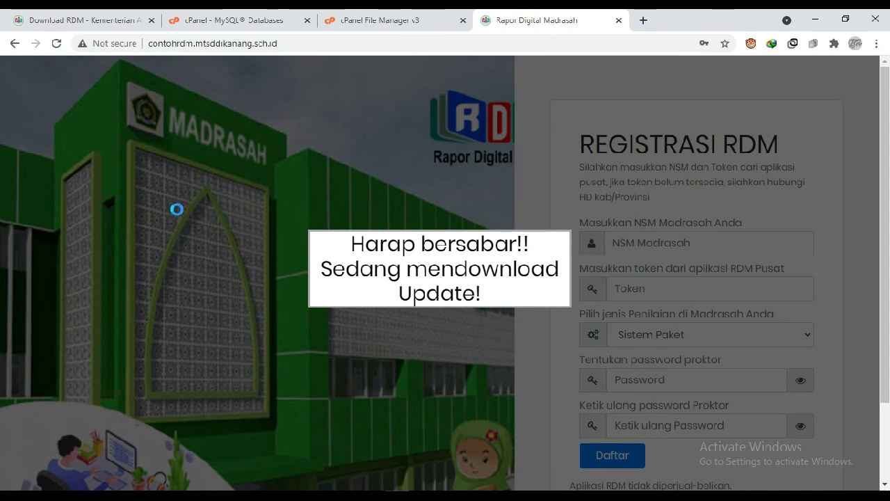
scroll(114, 240, down, 2)
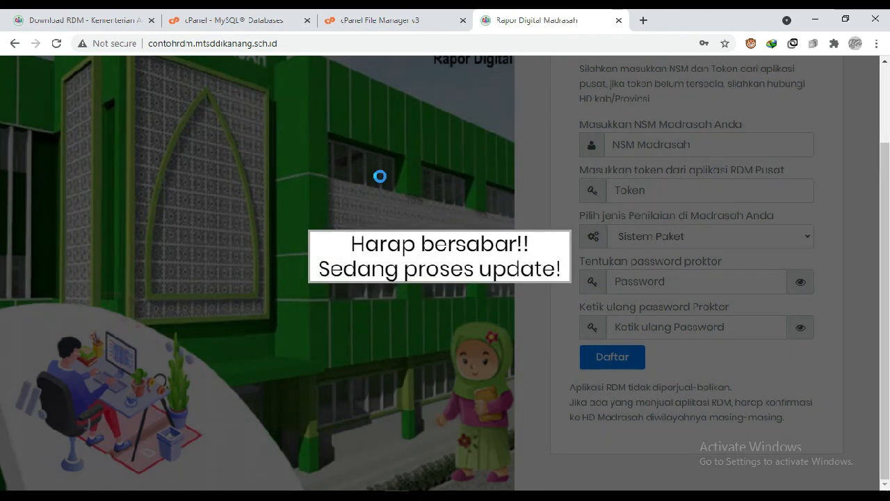
scroll(379, 176, up, 2)
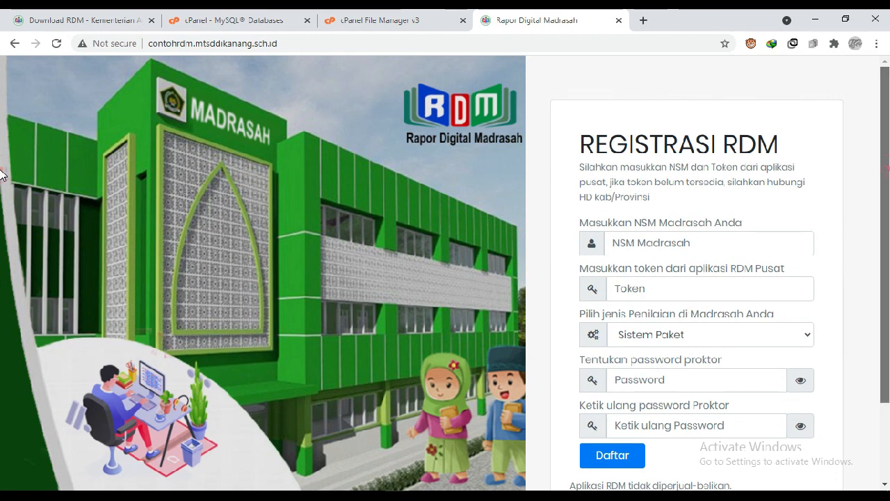
scroll(2, 194, down, 1)
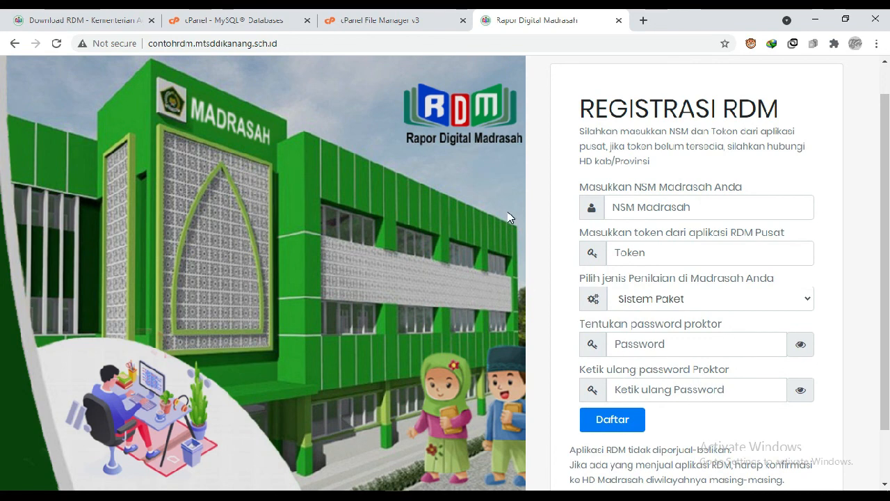
drag(884, 112, 888, 91)
scroll(2, 119, down, 1)
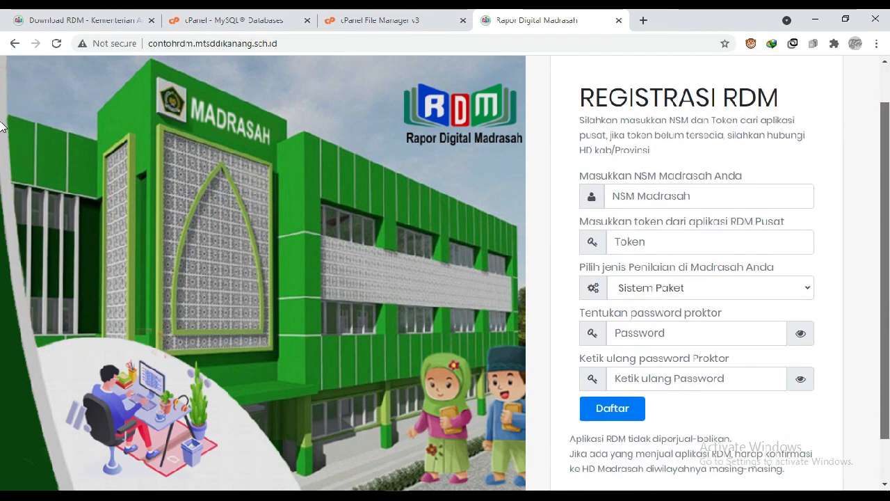